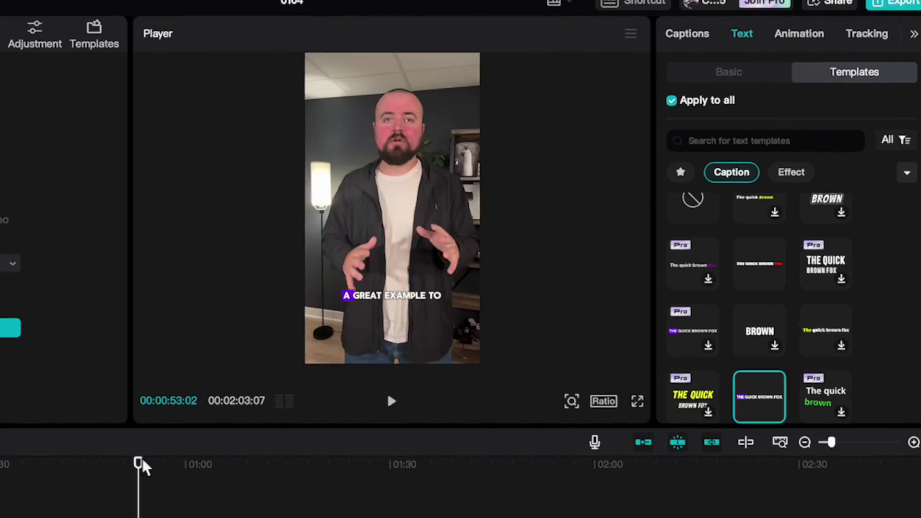
- Play the vertical clip in CapCut's Player to watch its word-highlighted captions
key(space)
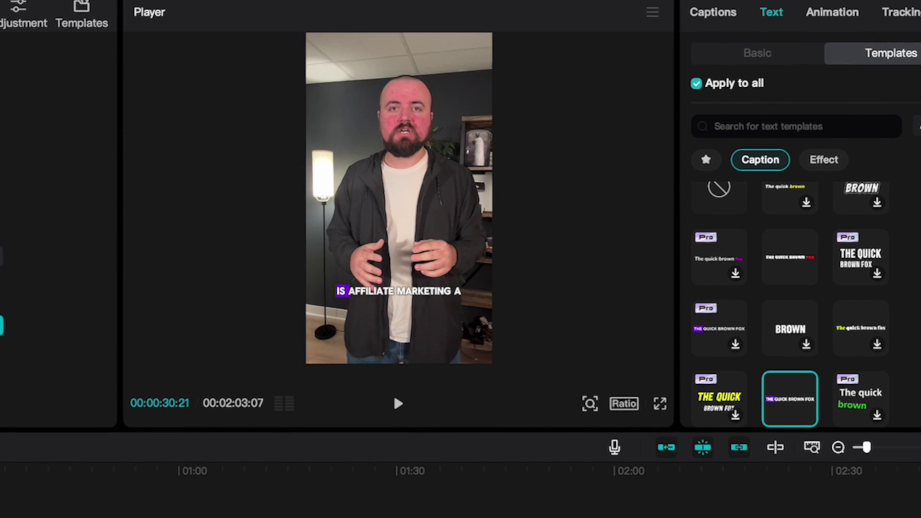
click(395, 399)
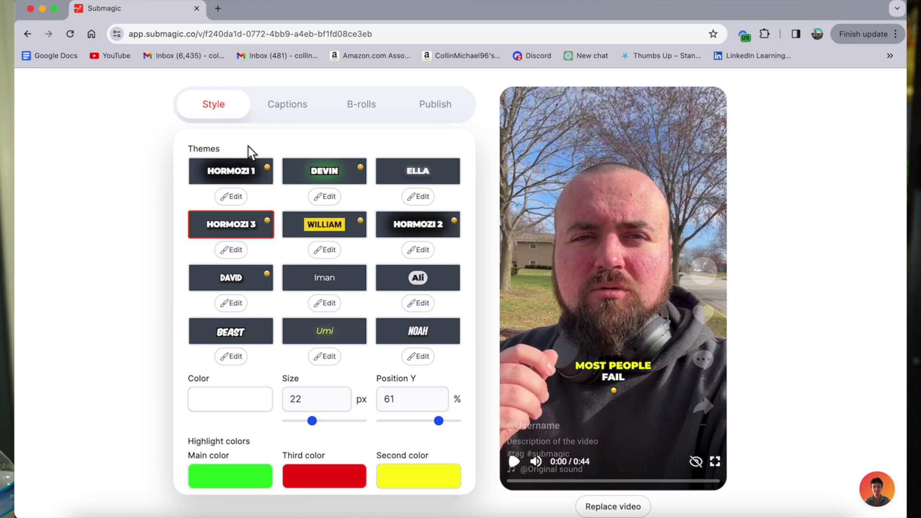
- Browse the Captions and B-rolls lists, ending on the music and AI description settings
click(287, 106)
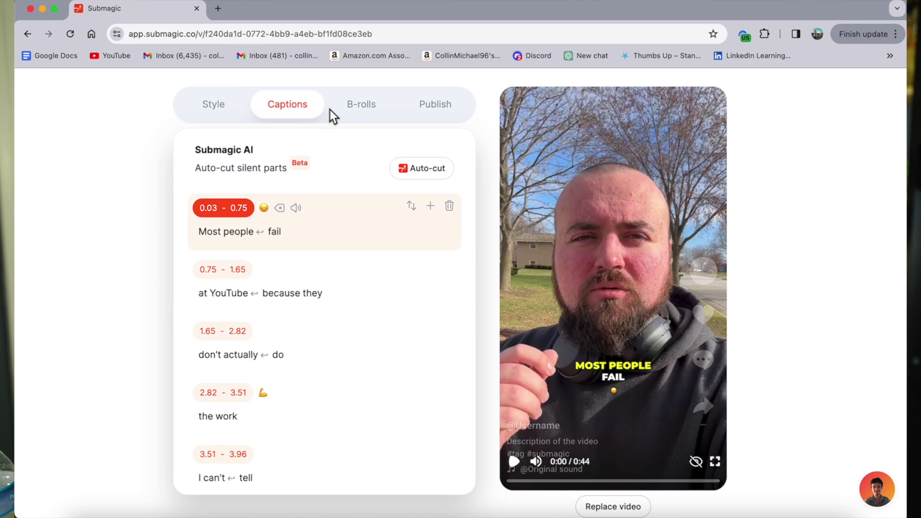
click(366, 116)
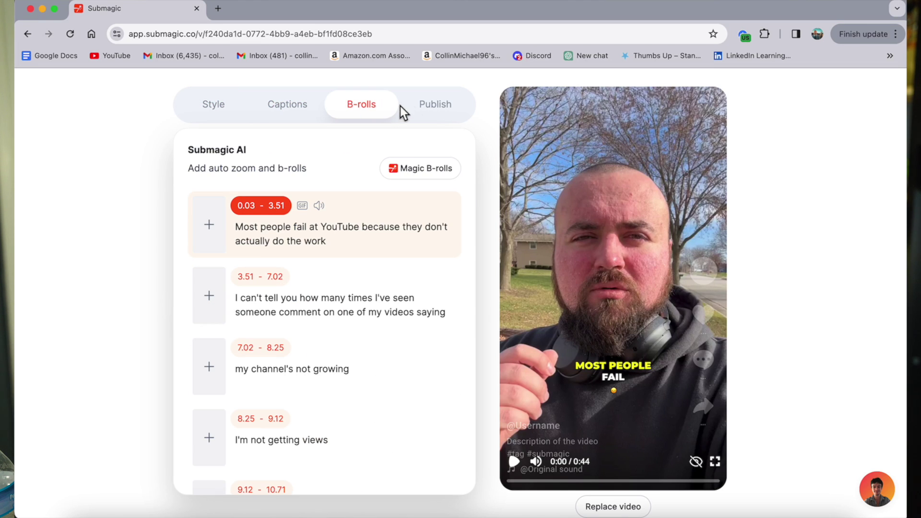
click(432, 112)
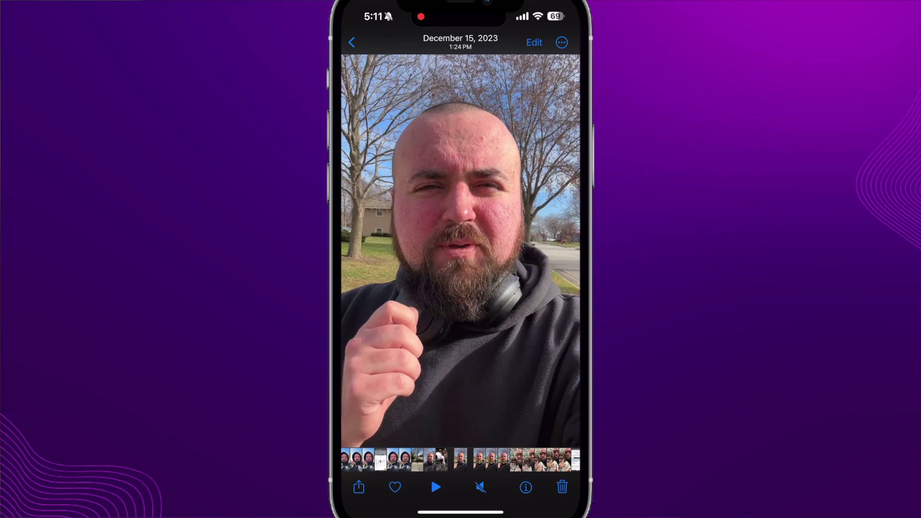
- Bring up sharing options for the selfie video, then log in to Submagic's web page
click(359, 487)
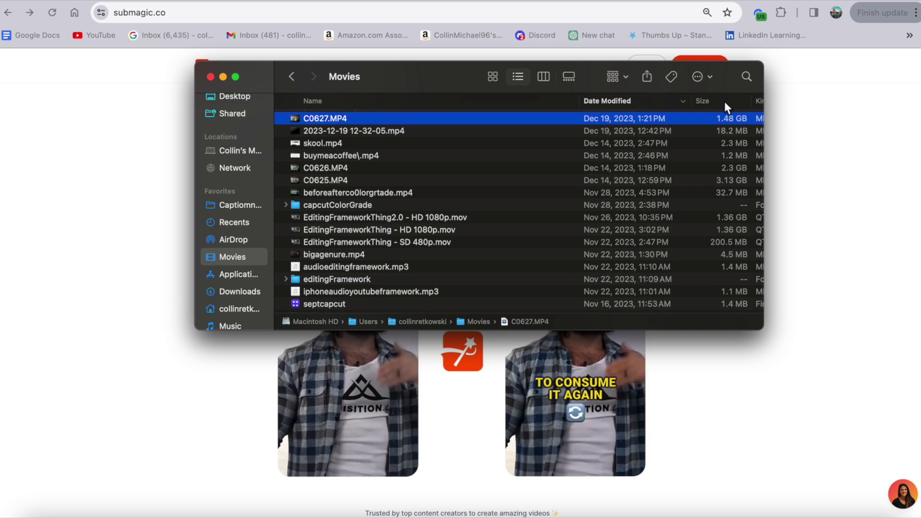
click(787, 113)
click(638, 66)
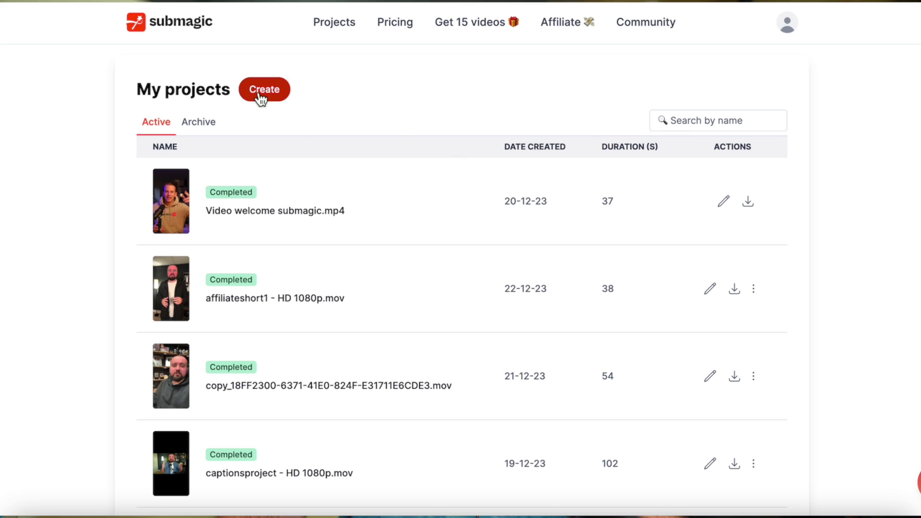
- Upload My project (3) 3.MP4 from Downloads as a new Submagic project
click(258, 94)
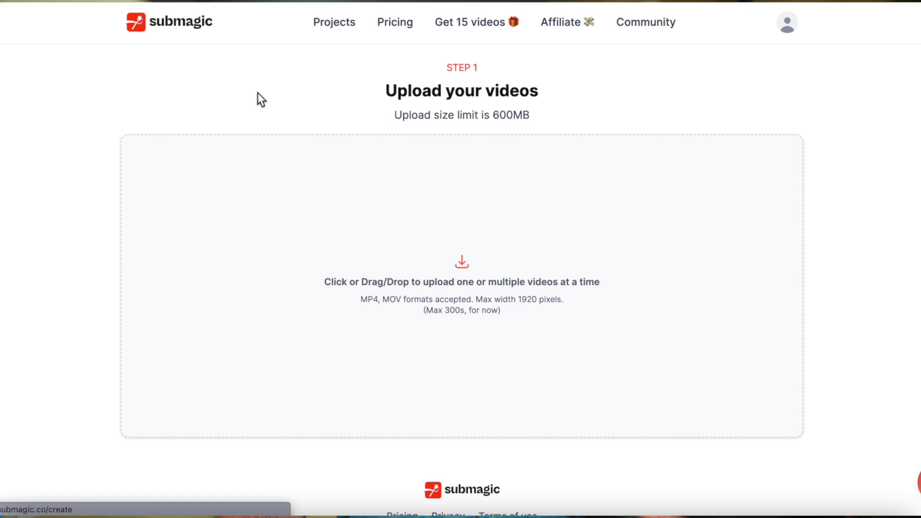
click(467, 269)
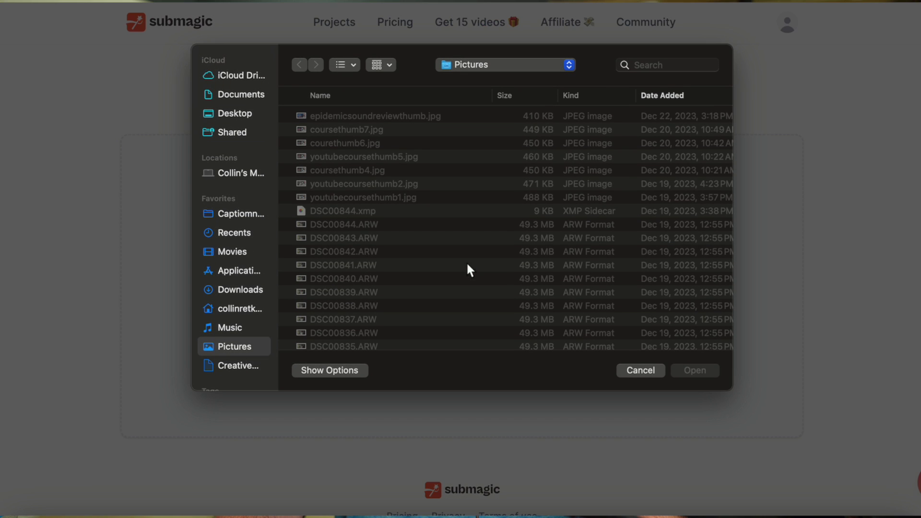
click(221, 287)
click(345, 116)
click(694, 371)
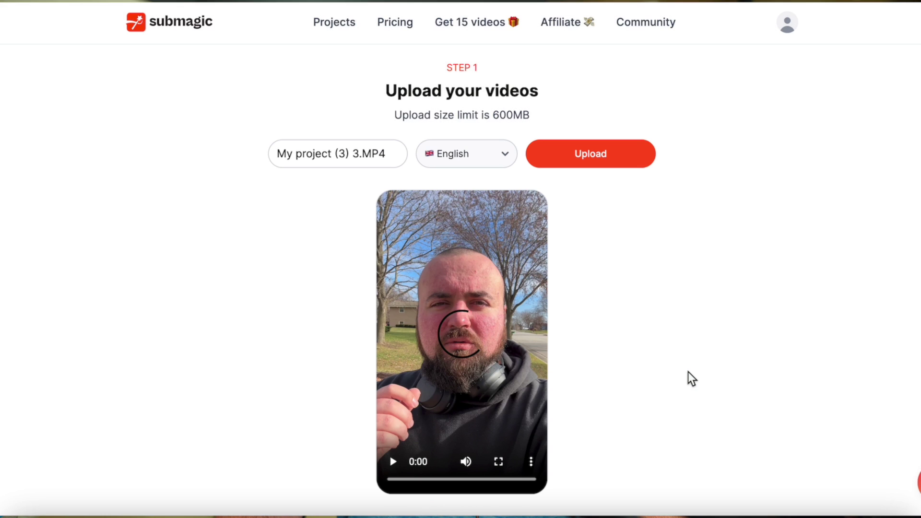
click(587, 160)
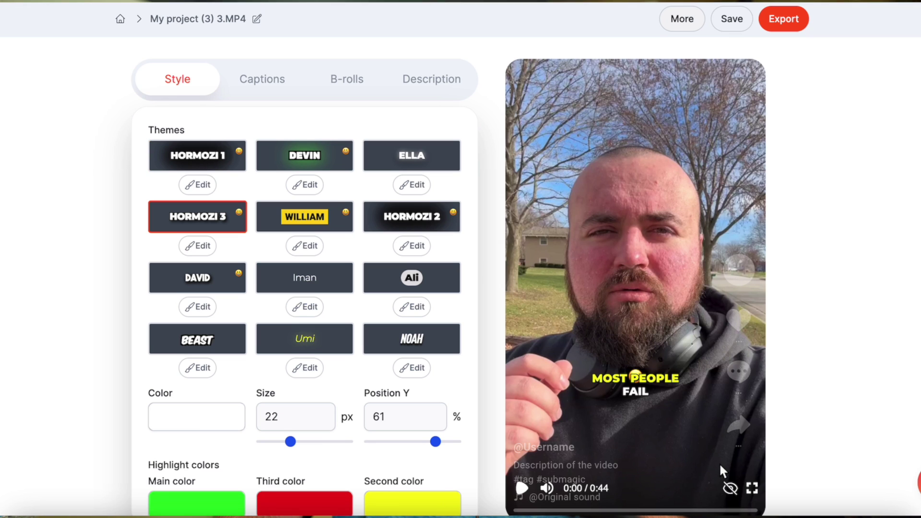
- Preview the clip silently and try the Ali caption theme
click(547, 488)
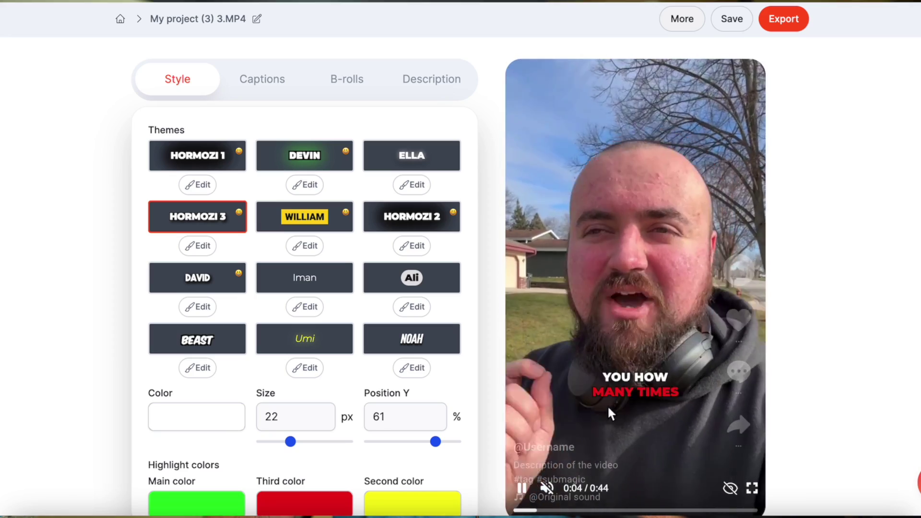
click(522, 489)
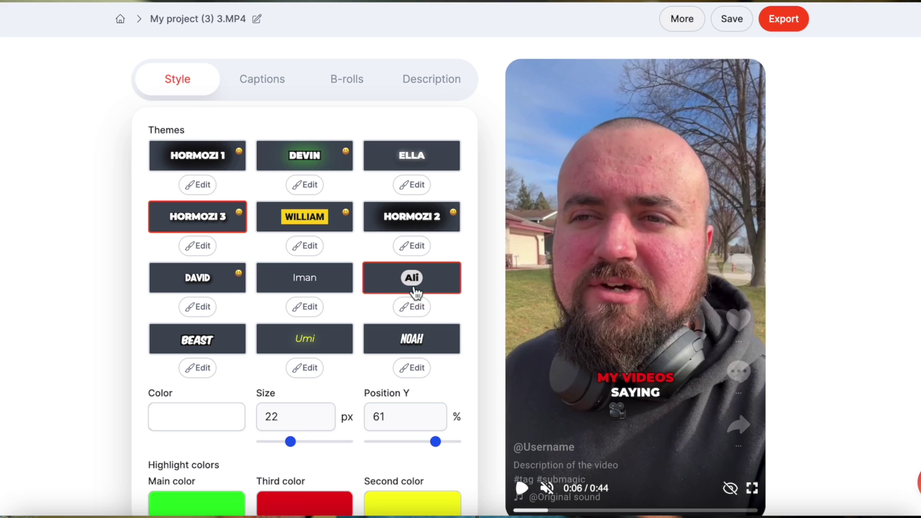
click(413, 288)
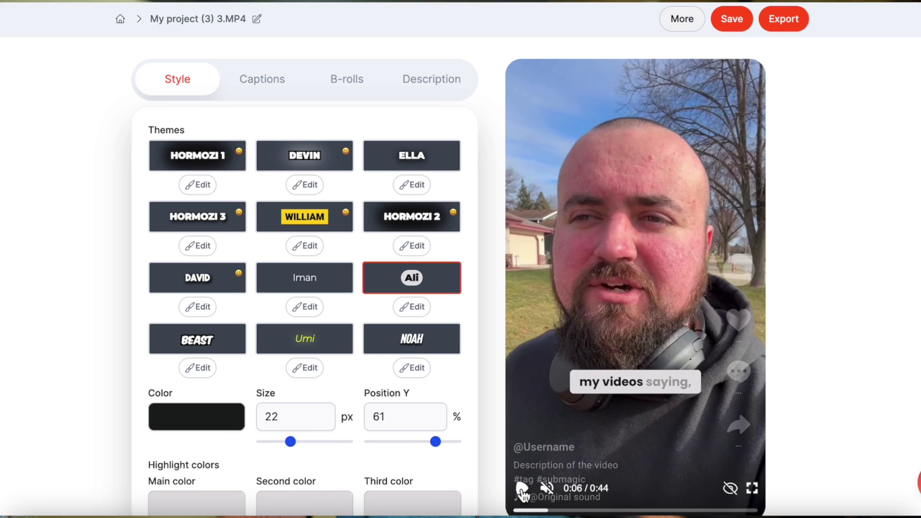
click(522, 488)
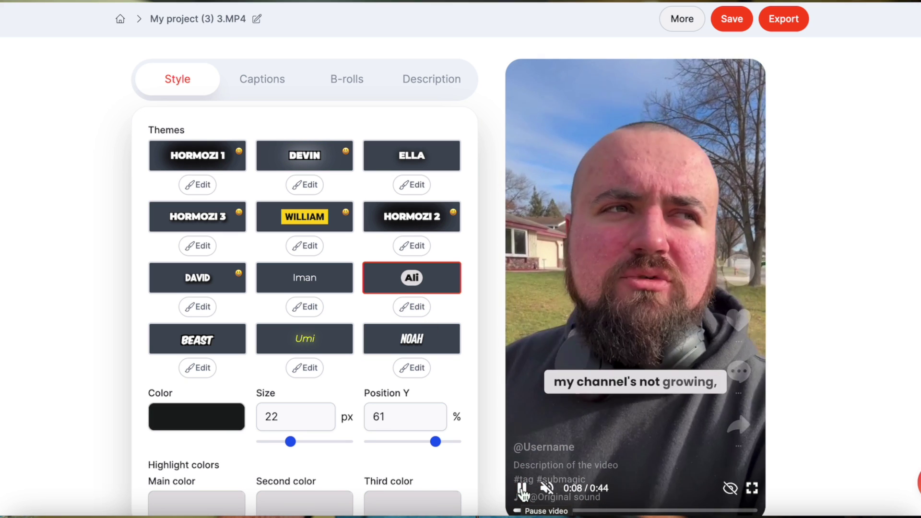
- Try the Umi theme, apply Beast, preview it, and open Beast's theme settings
click(304, 339)
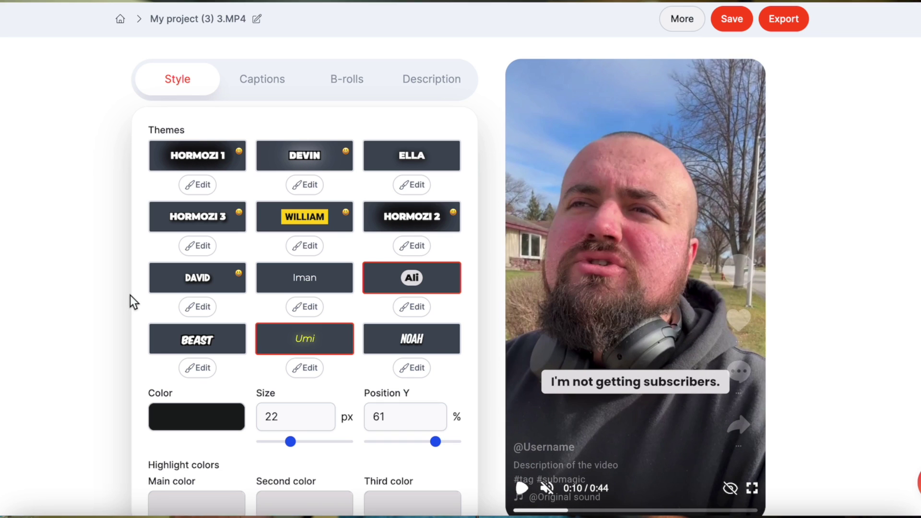
click(183, 343)
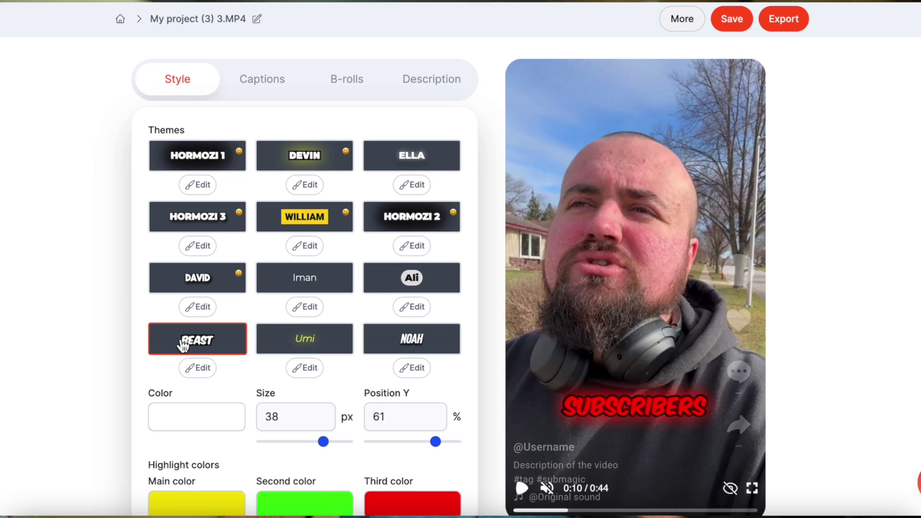
click(520, 489)
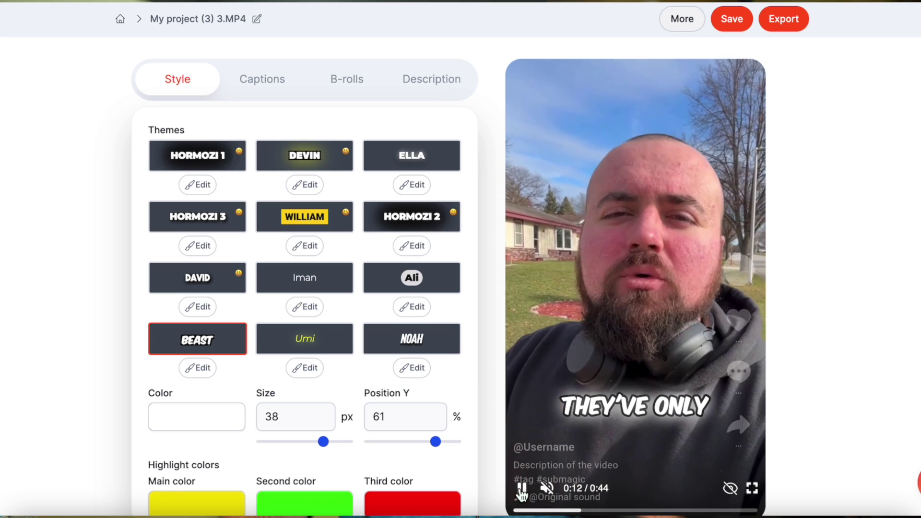
click(520, 489)
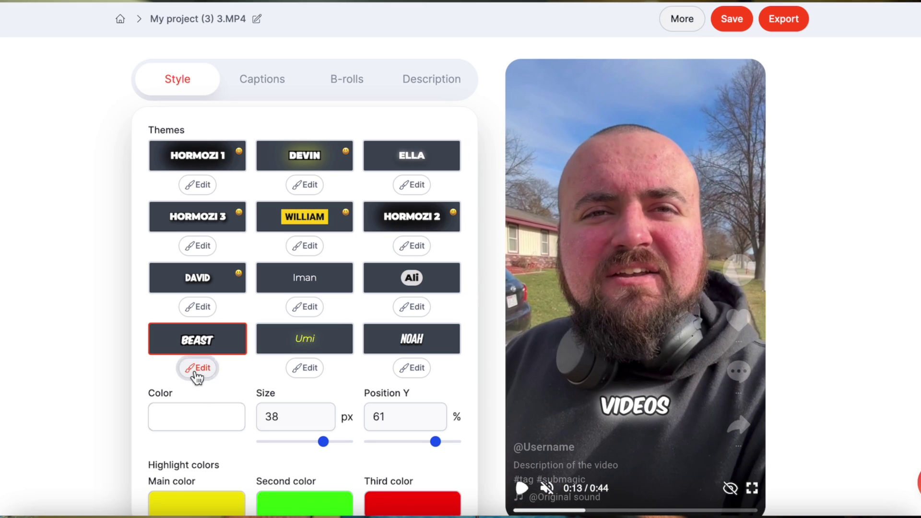
click(199, 369)
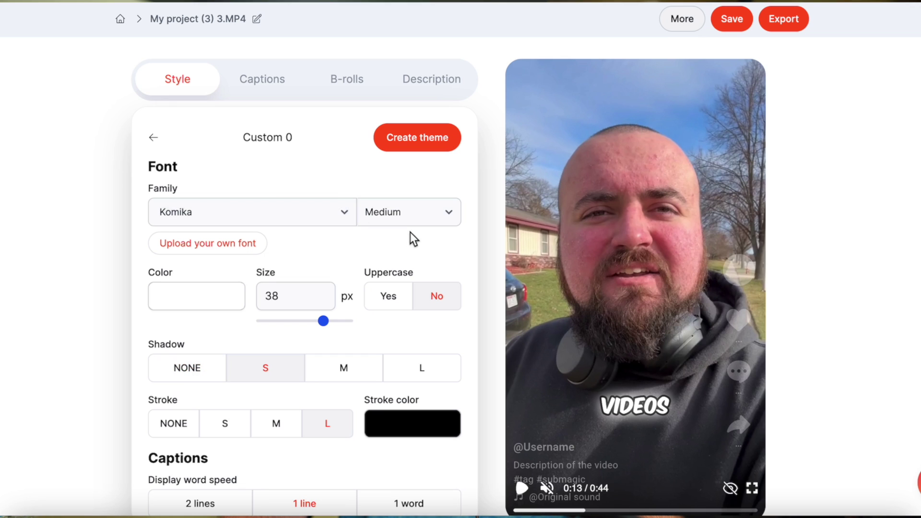
- Change how many caption words are shown at once
scroll(453, 236, down, 2)
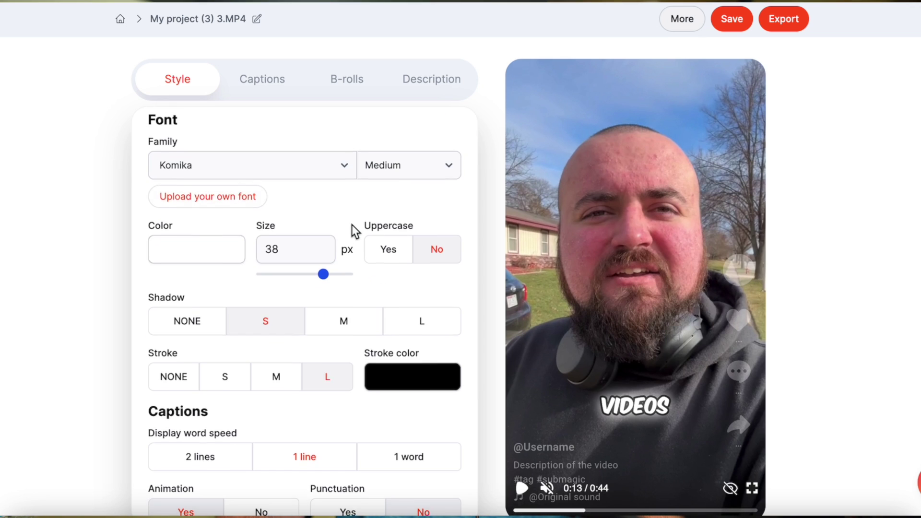
scroll(355, 231, down, 3)
scroll(331, 283, down, 1)
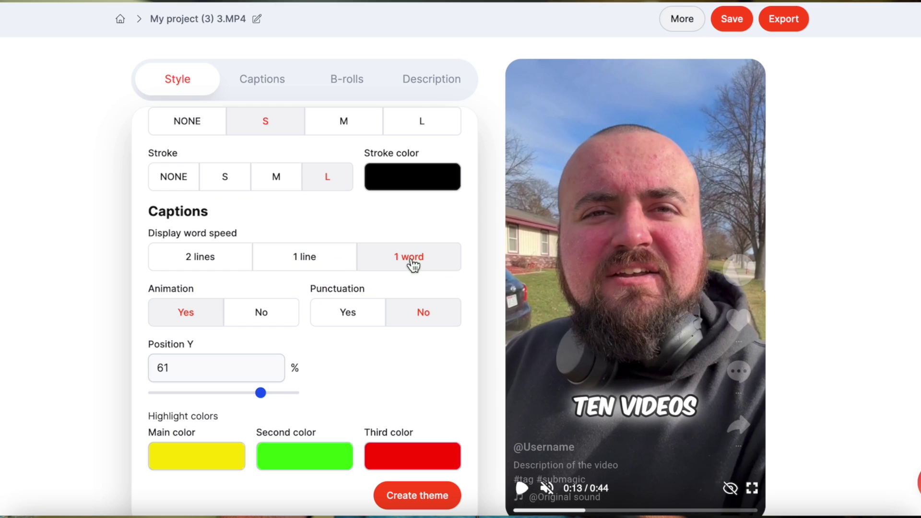
click(290, 265)
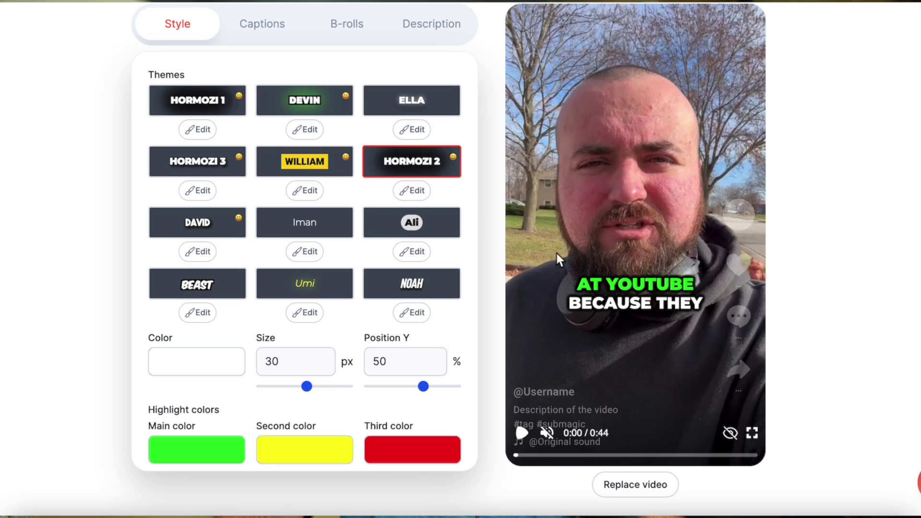
- Customise the Hormozi 2 theme with caption Position Y at 63%, then return to themes
click(403, 191)
scroll(382, 297, down, 5)
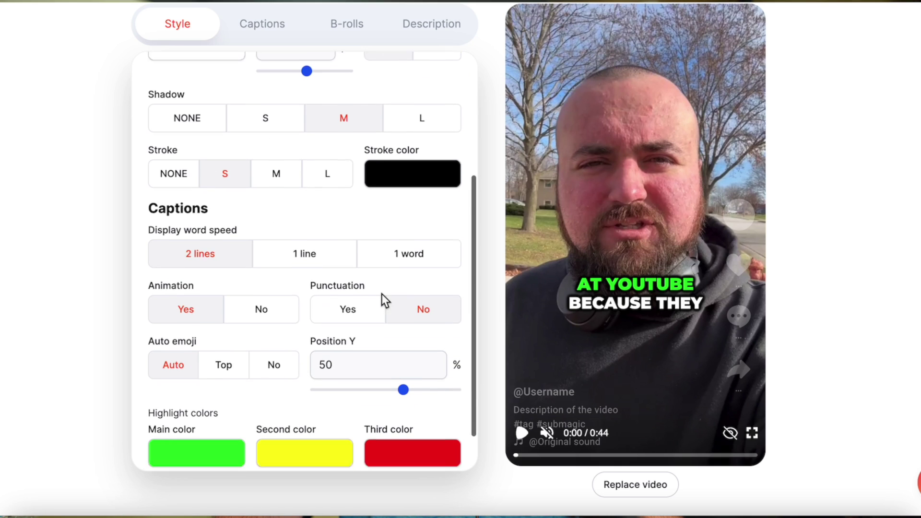
drag(404, 338, 425, 338)
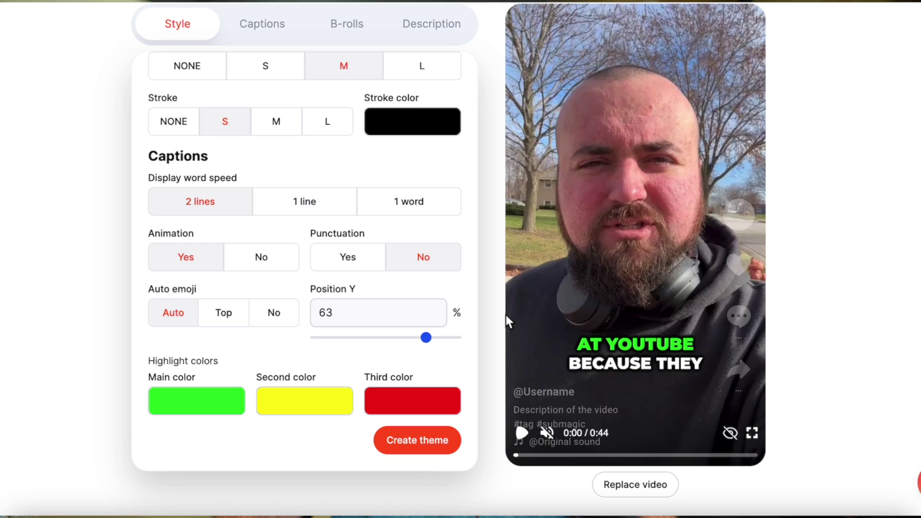
scroll(424, 261, up, 5)
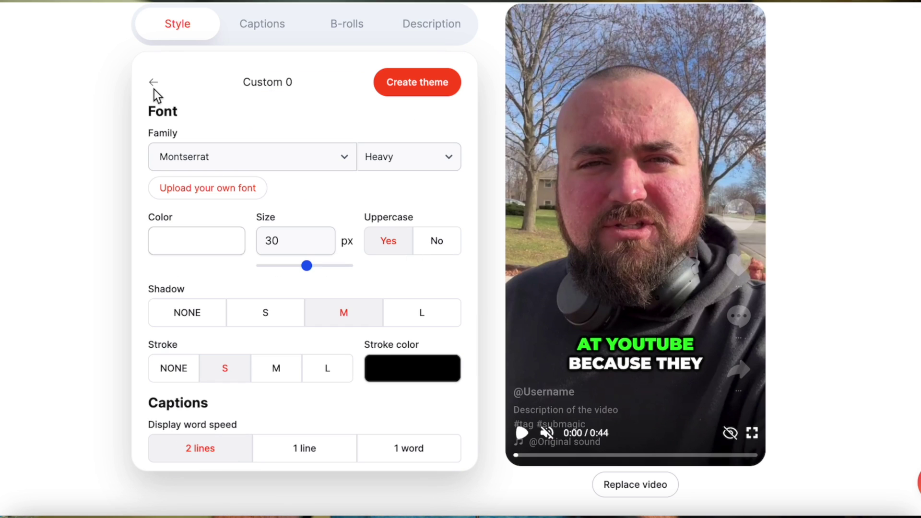
click(151, 82)
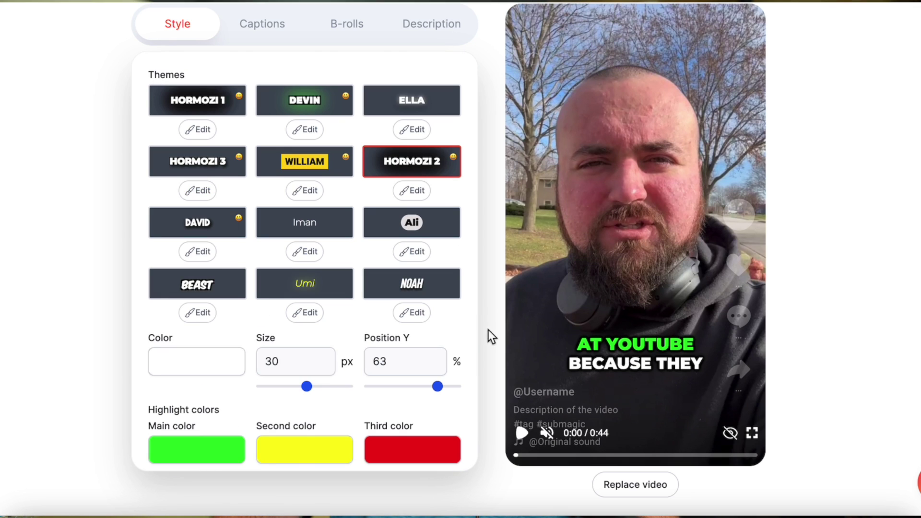
- Play the preview to check the Hormozi 2 captions at 63% Position Y
click(525, 436)
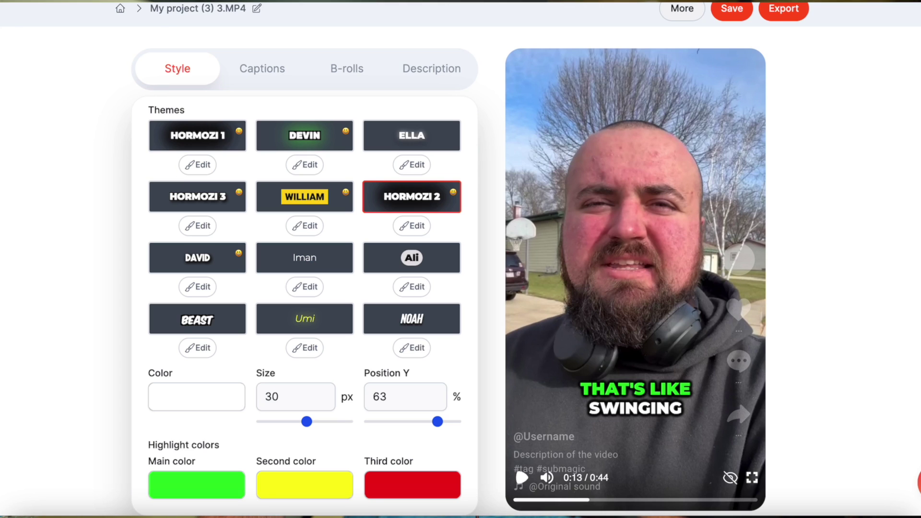
- Replace the 0.03–0.75 caption line's sad-face emoji with a red X
click(259, 81)
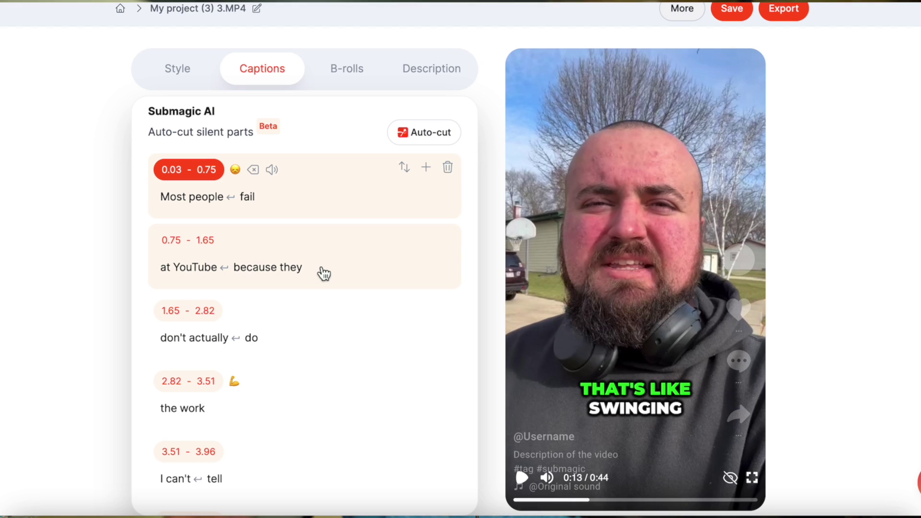
scroll(322, 273, down, 1)
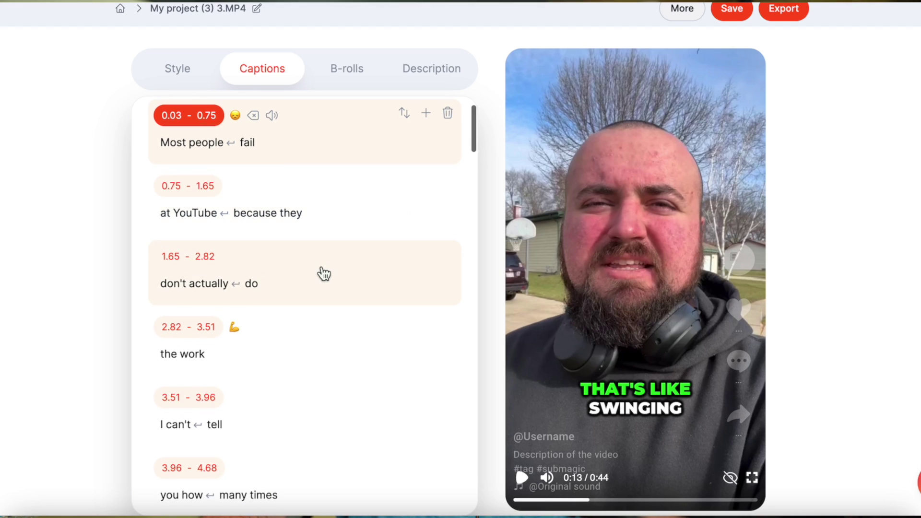
scroll(319, 271, up, 2)
click(518, 501)
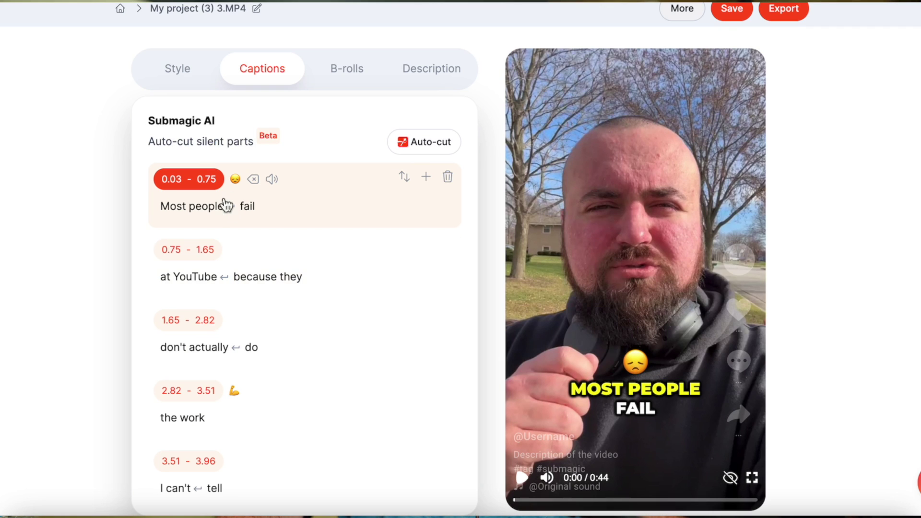
click(235, 182)
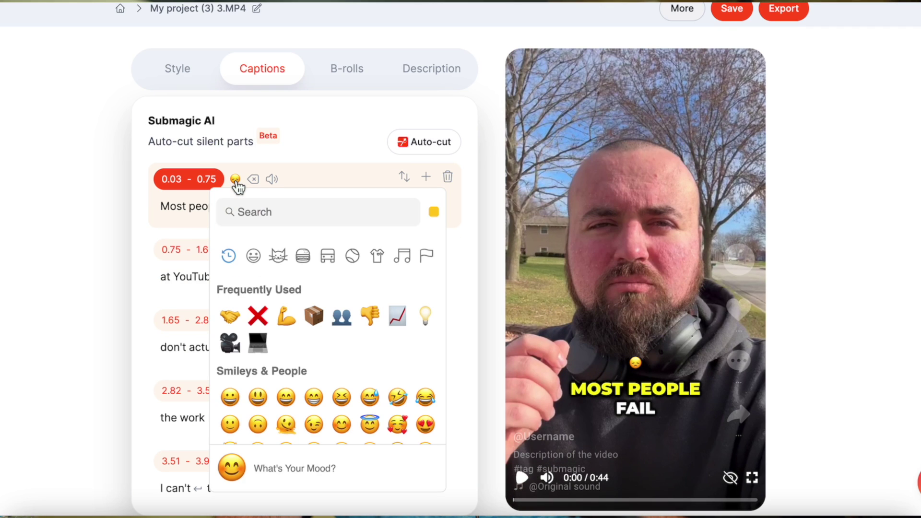
scroll(341, 397, down, 2)
scroll(342, 397, up, 2)
click(258, 316)
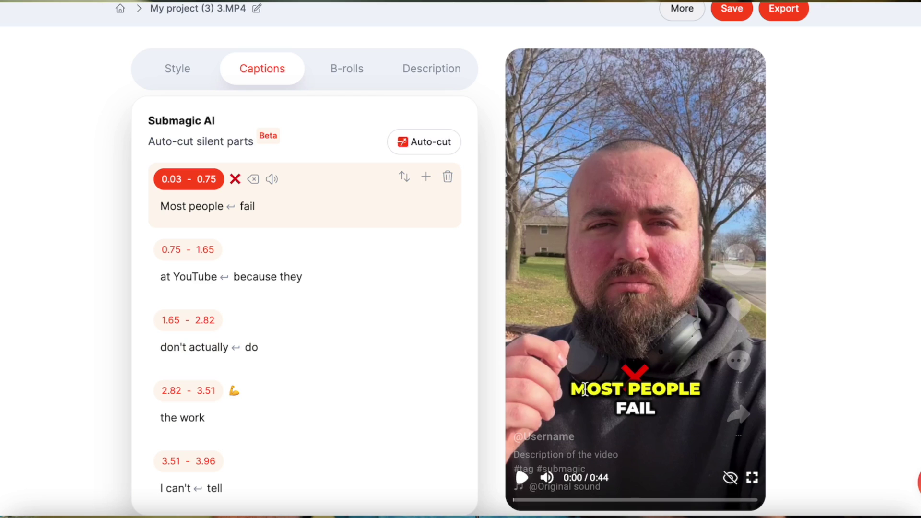
- Jump to the 'ten videos' caption line and show the B-roll slot list
scroll(376, 345, down, 6)
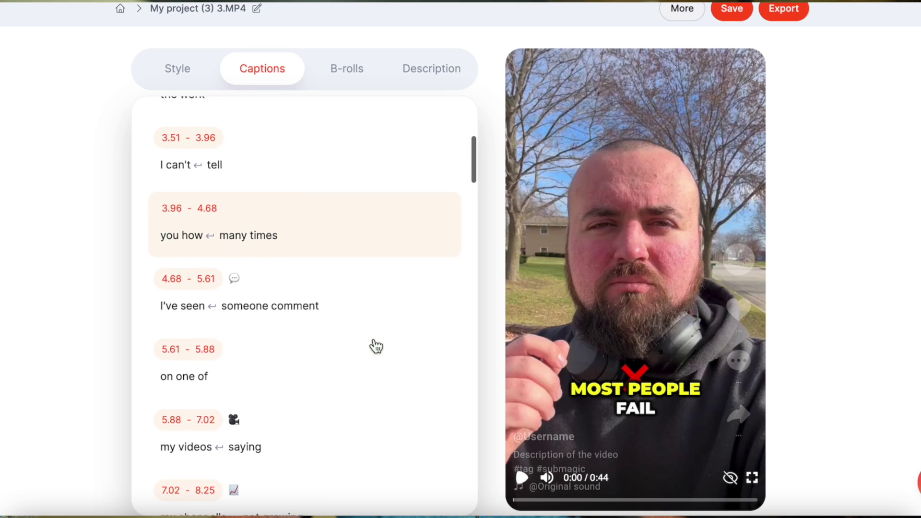
scroll(376, 345, down, 3)
scroll(376, 345, down, 8)
click(376, 345)
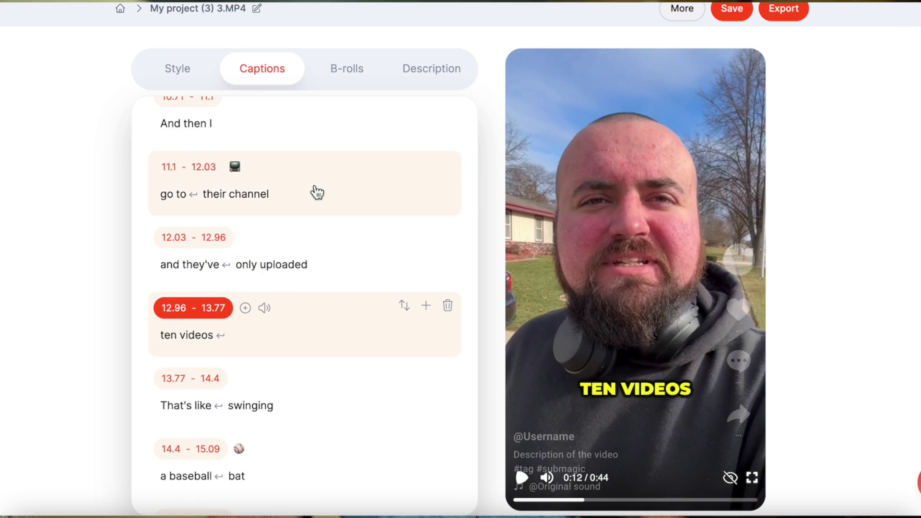
click(346, 78)
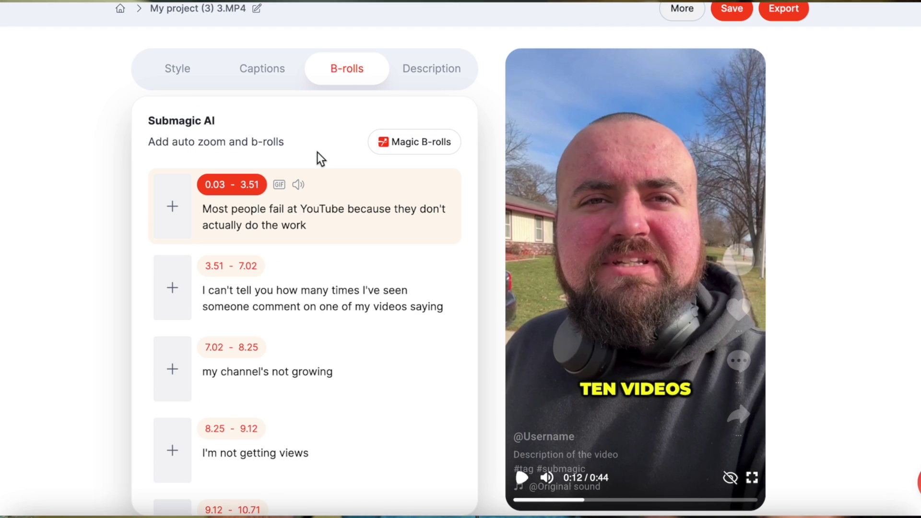
- Add a B-roll to the 7.02–8.25 'my channel's not growing' line
scroll(335, 258, down, 3)
scroll(335, 254, down, 6)
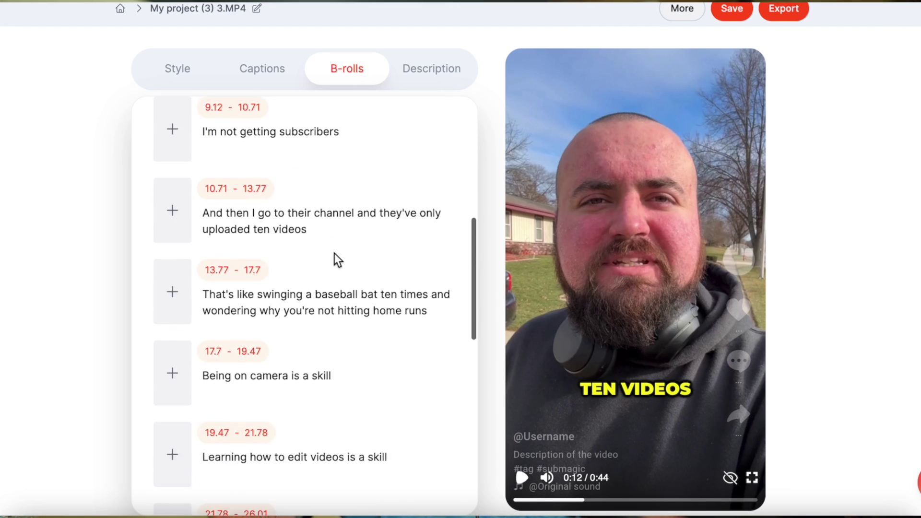
scroll(286, 293, down, 2)
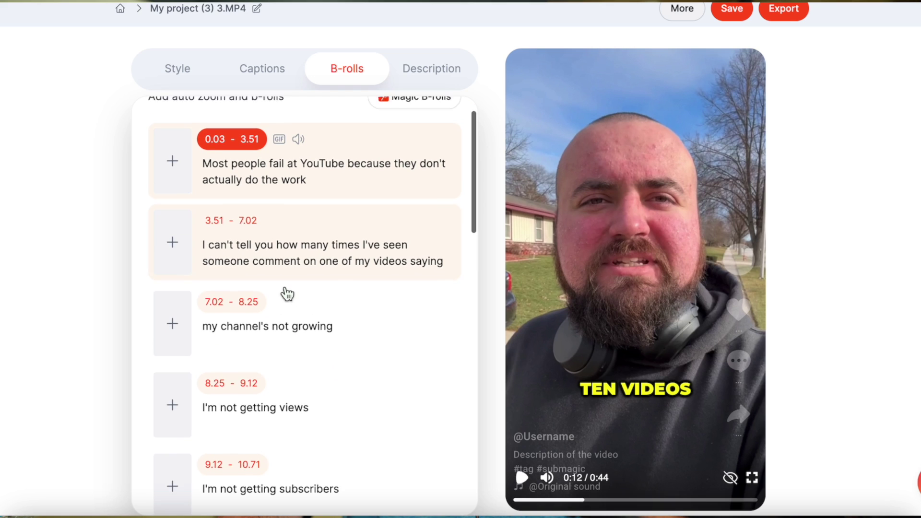
scroll(164, 323, down, 3)
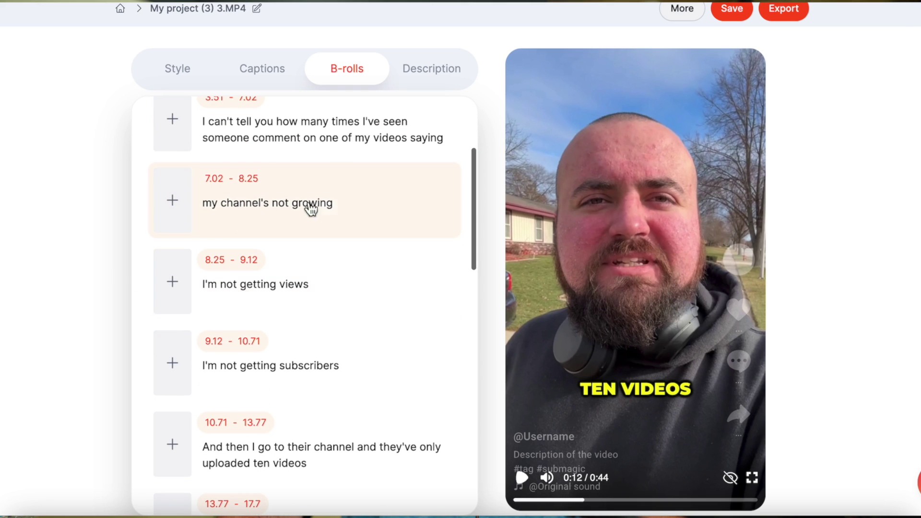
scroll(349, 298, up, 2)
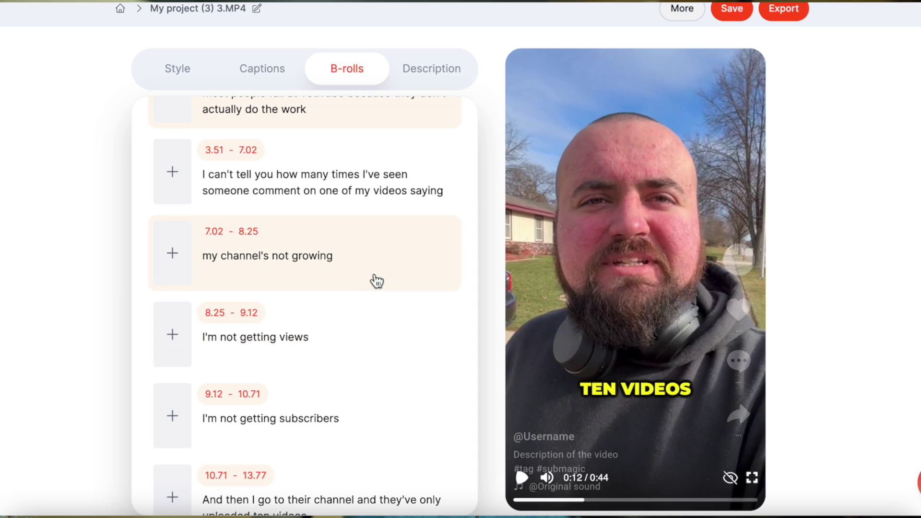
click(172, 261)
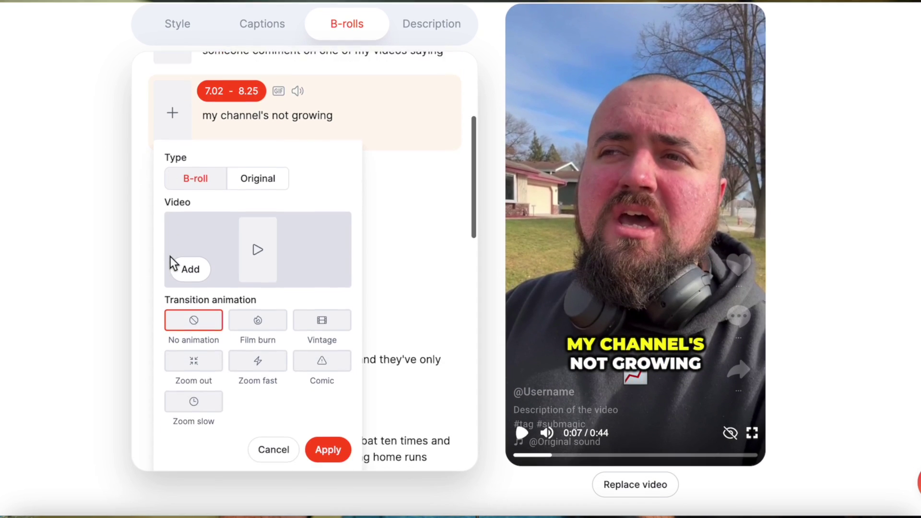
- Search the free stock videos for 'sad' and load more results
click(190, 247)
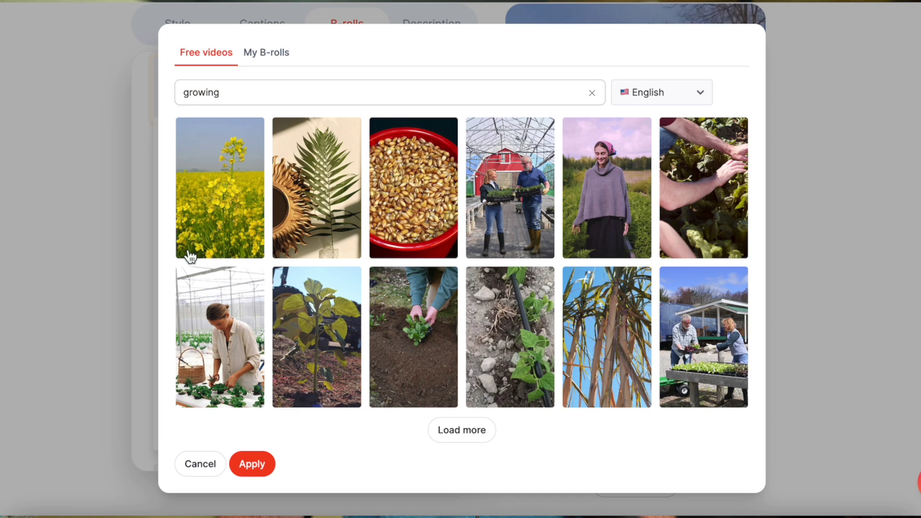
click(593, 93)
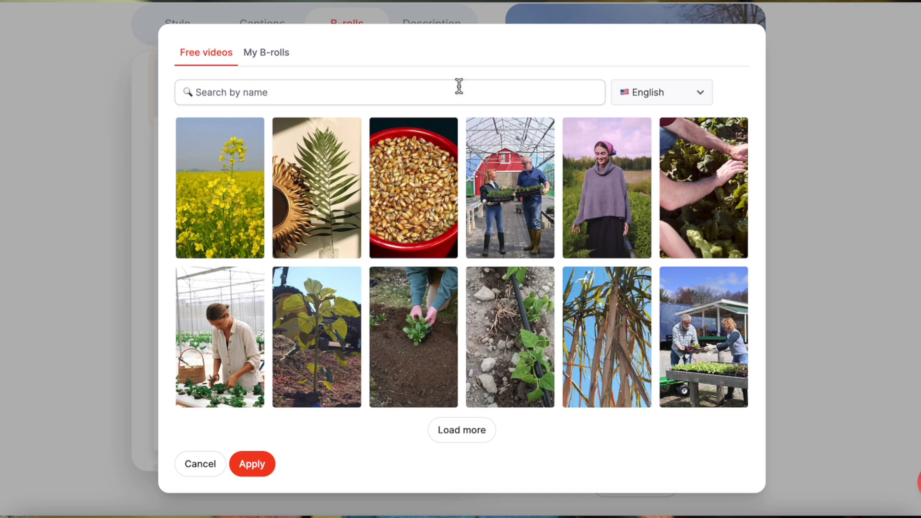
click(240, 93)
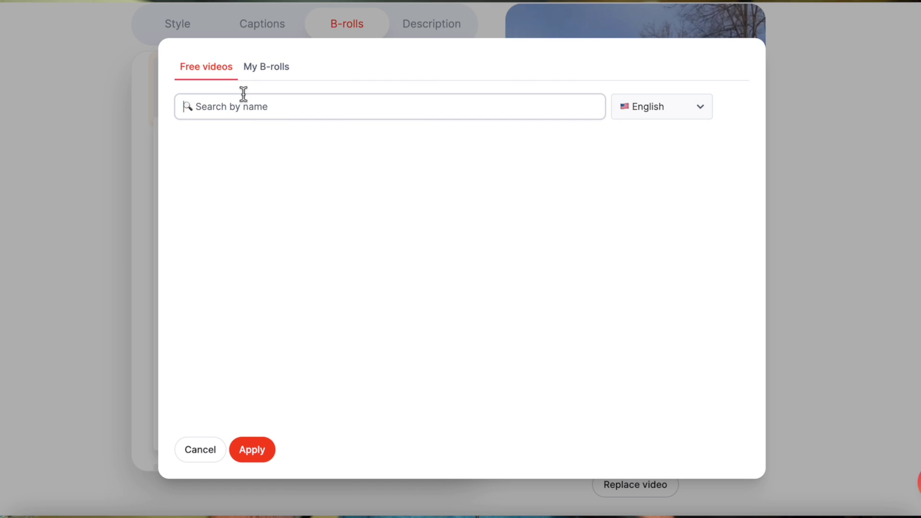
text(sad)
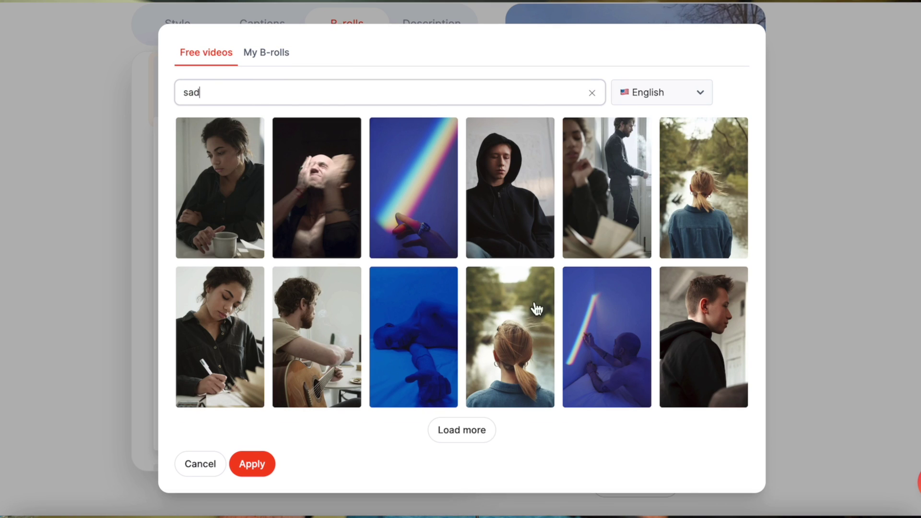
click(448, 429)
scroll(522, 341, down, 6)
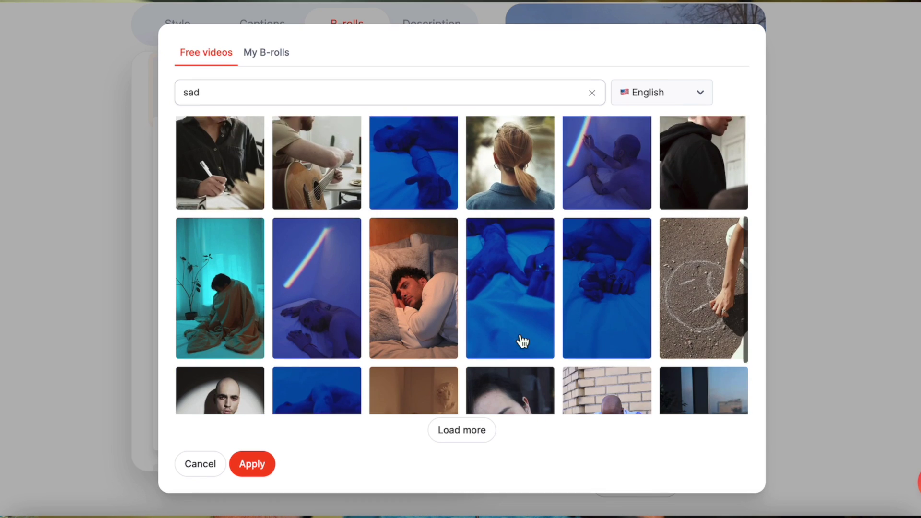
- Apply the woman-crying-at-a-desk clip as B-roll with no transition animation
click(404, 191)
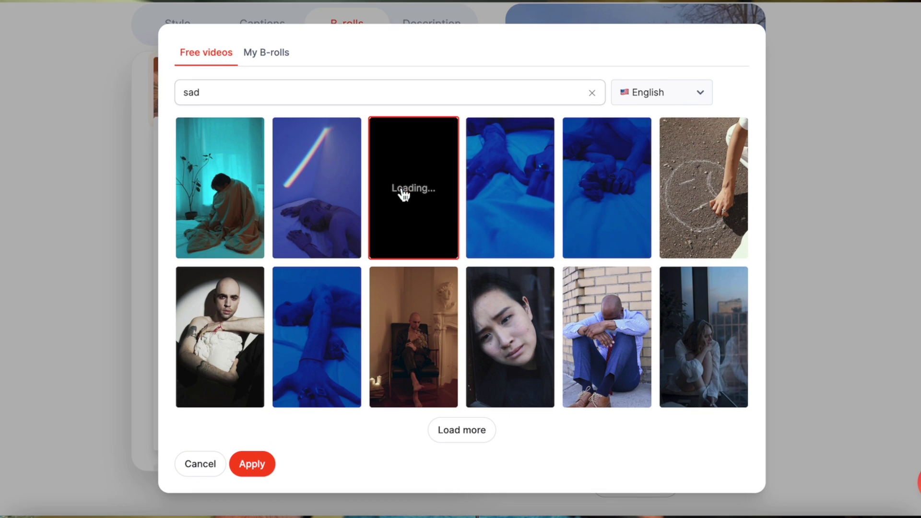
scroll(460, 218, up, 1)
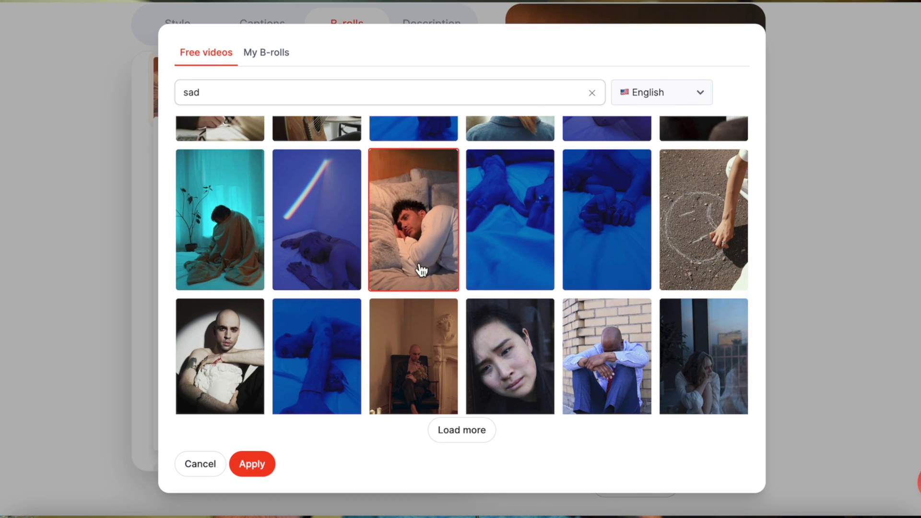
scroll(334, 341, up, 5)
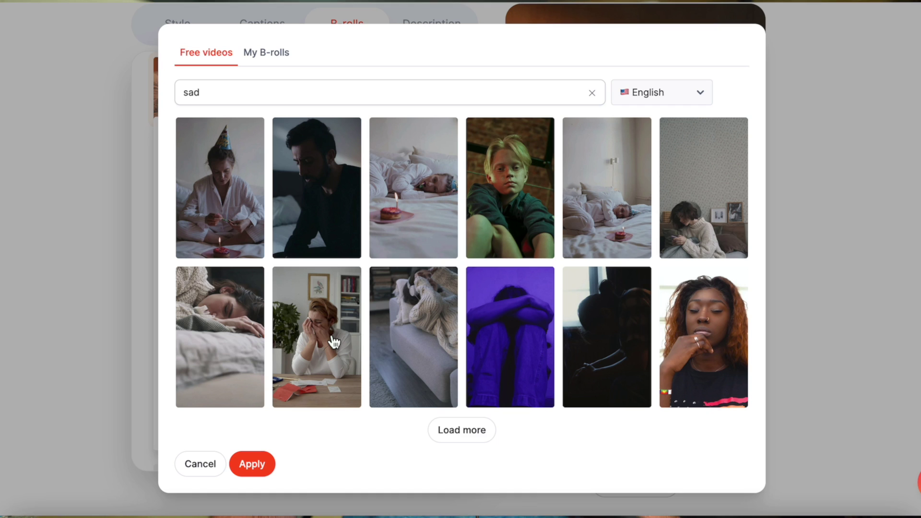
click(317, 367)
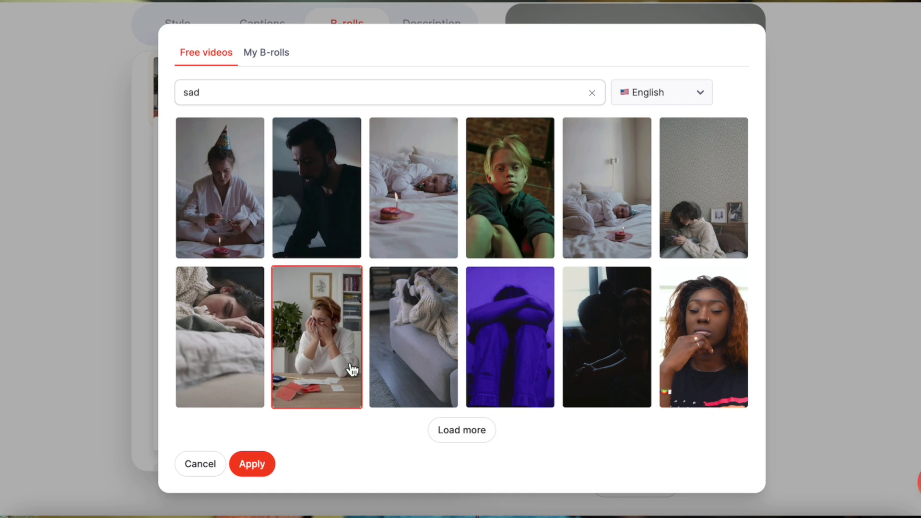
click(252, 465)
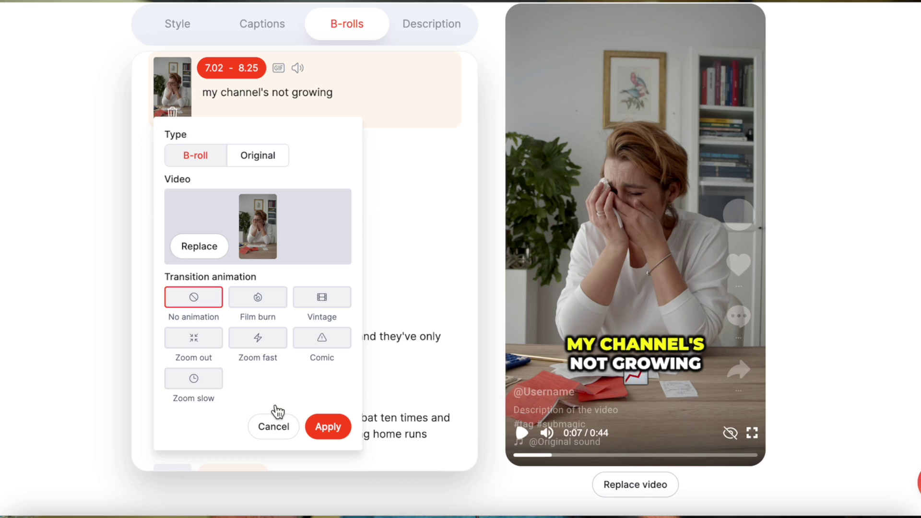
click(324, 431)
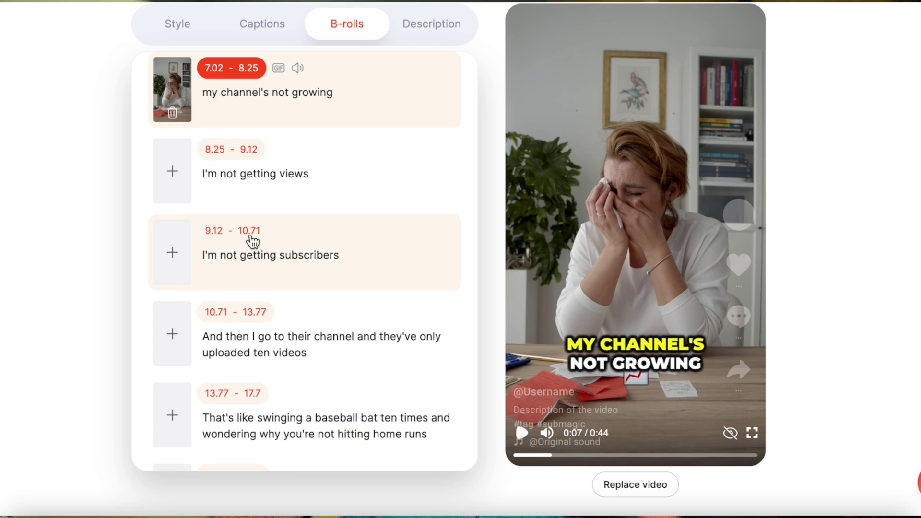
- Change the desk B-roll timing from 7.02–8.25 to 7.02–10.71
click(248, 73)
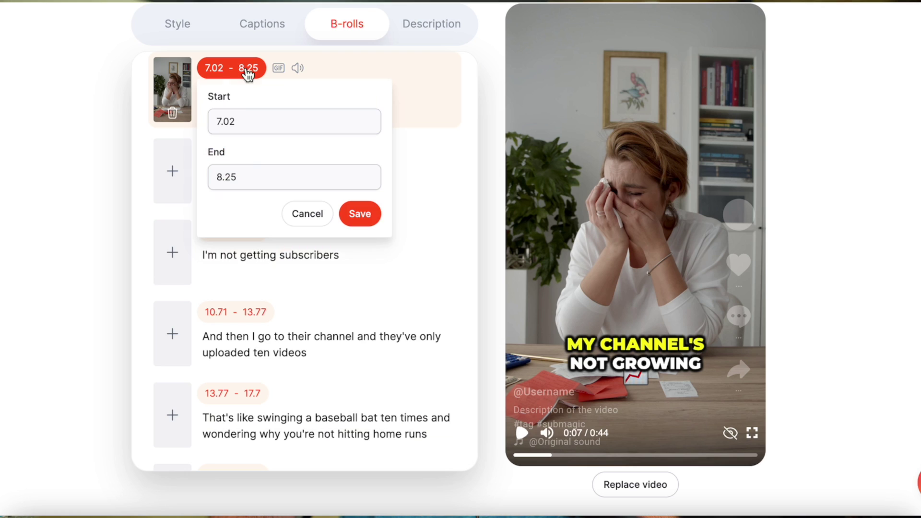
click(222, 174)
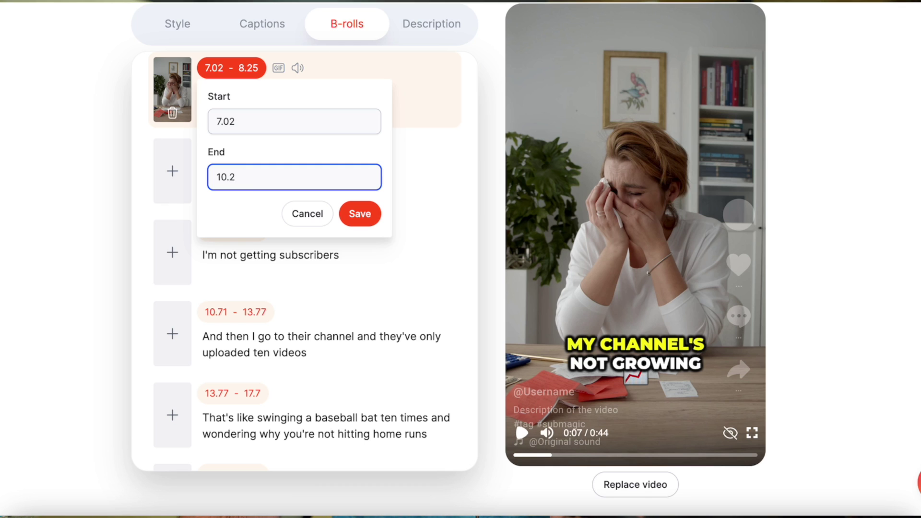
click(357, 214)
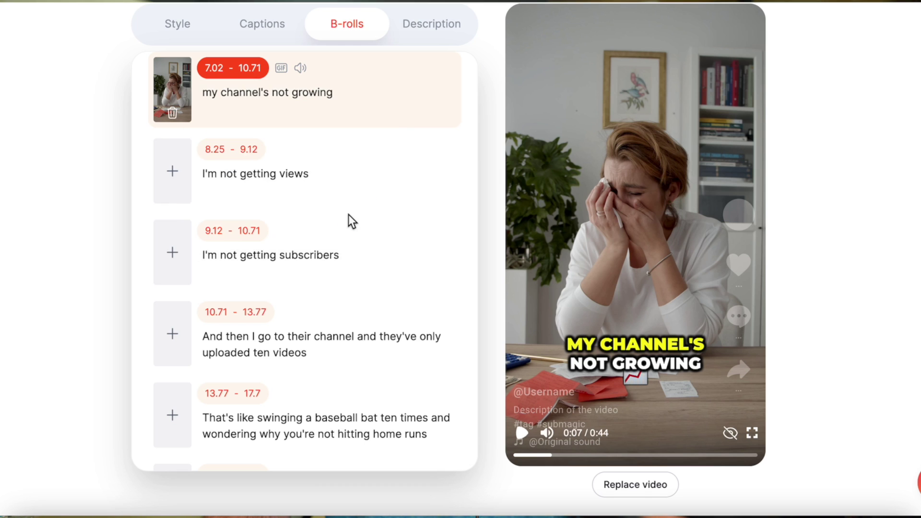
- Rewind the preview to the beginning and play it to check the B-roll
click(538, 455)
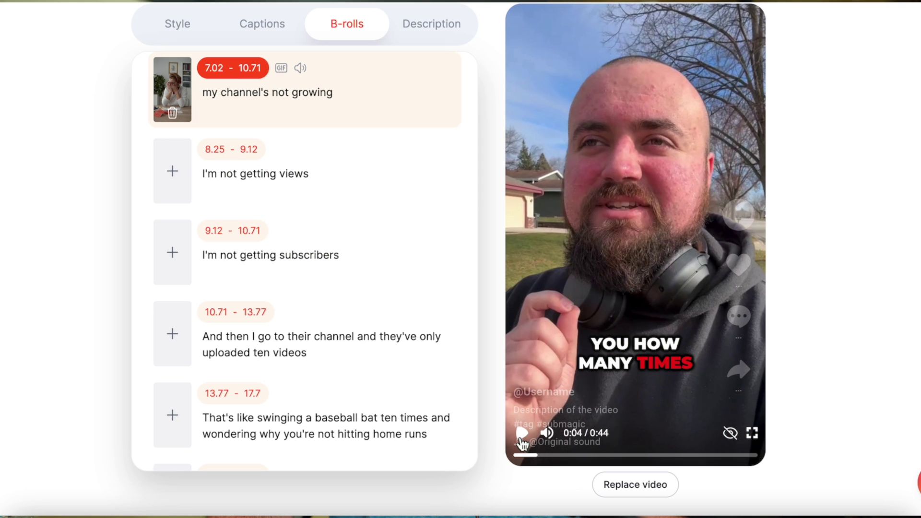
click(517, 455)
click(521, 432)
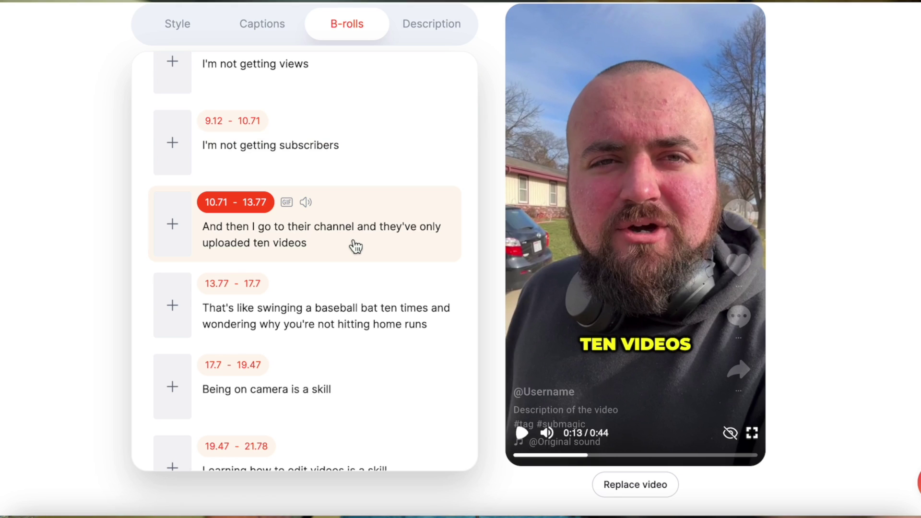
- Search GIFs for 'shock' and add the shocked man GIF to the ten videos line
click(287, 203)
text(shock)
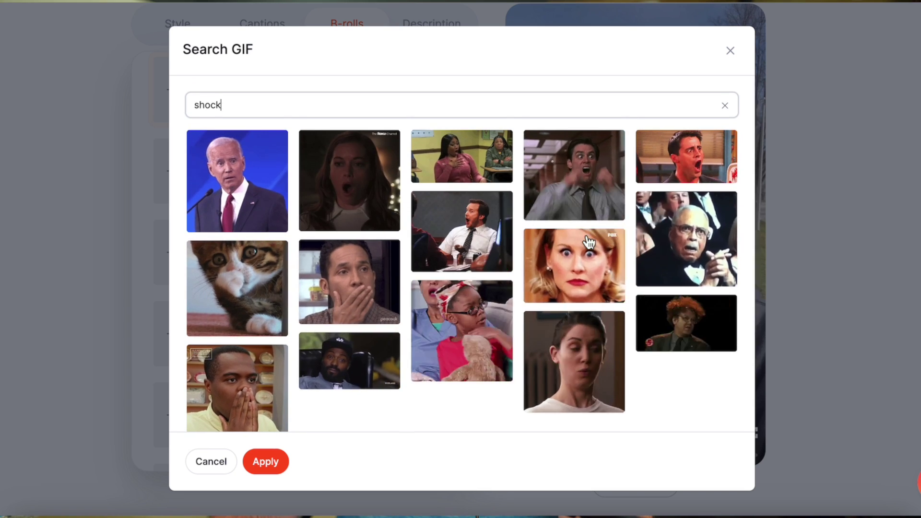
click(686, 156)
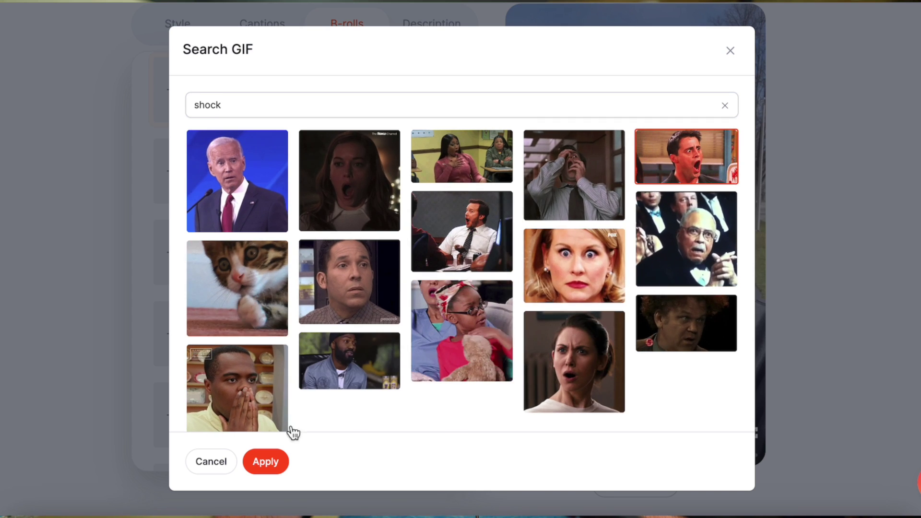
click(261, 462)
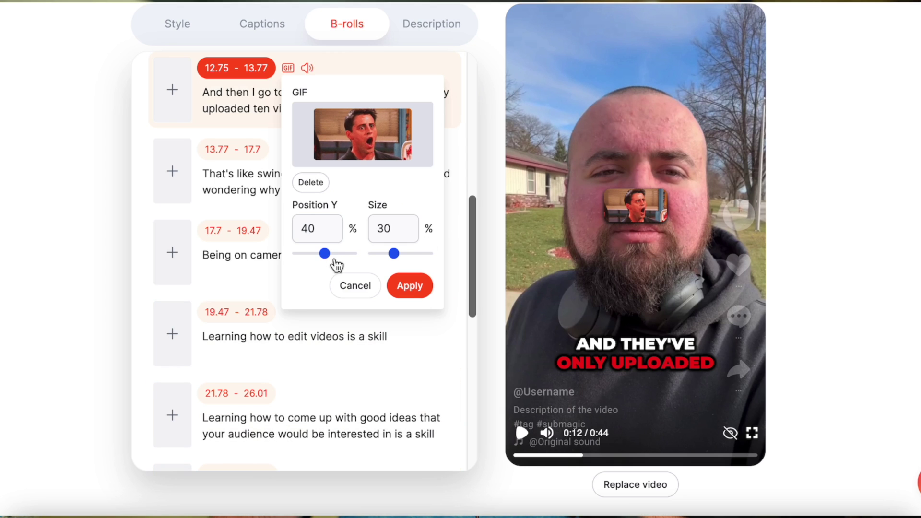
- Resize the GIF overlay to 80% and center it vertically at about 50% Y
drag(392, 254, 461, 250)
mouse_move(323, 262)
mouse_down()
mouse_move(294, 263)
mouse_move(341, 263)
mouse_move(333, 263)
mouse_up()
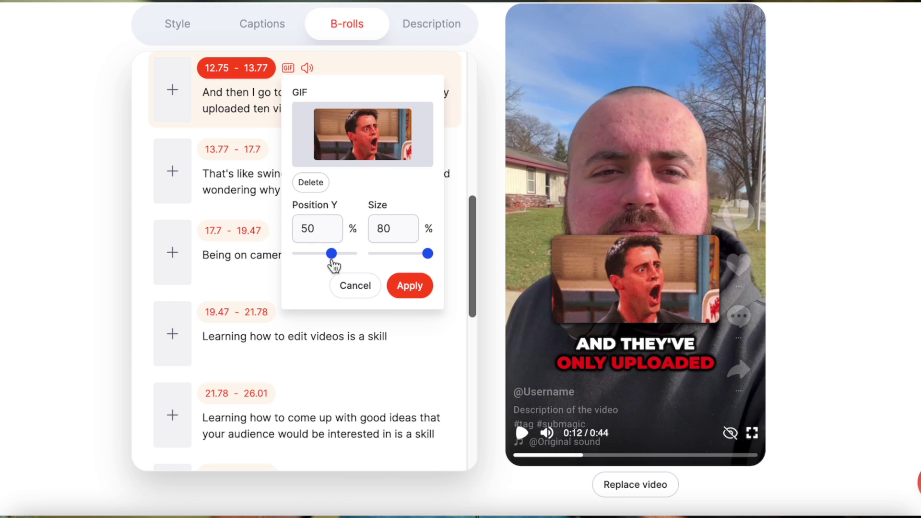
click(408, 288)
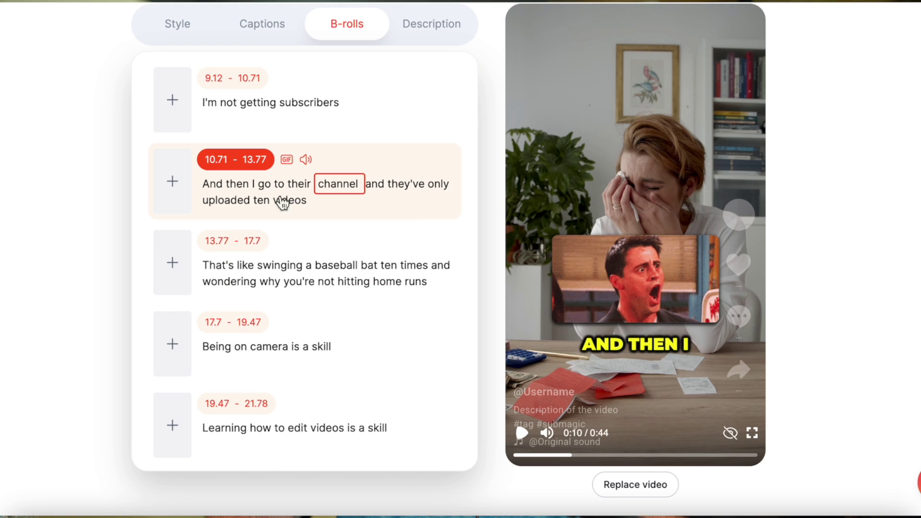
- Play the preview to check the GIF, pausing at 0:14
click(523, 433)
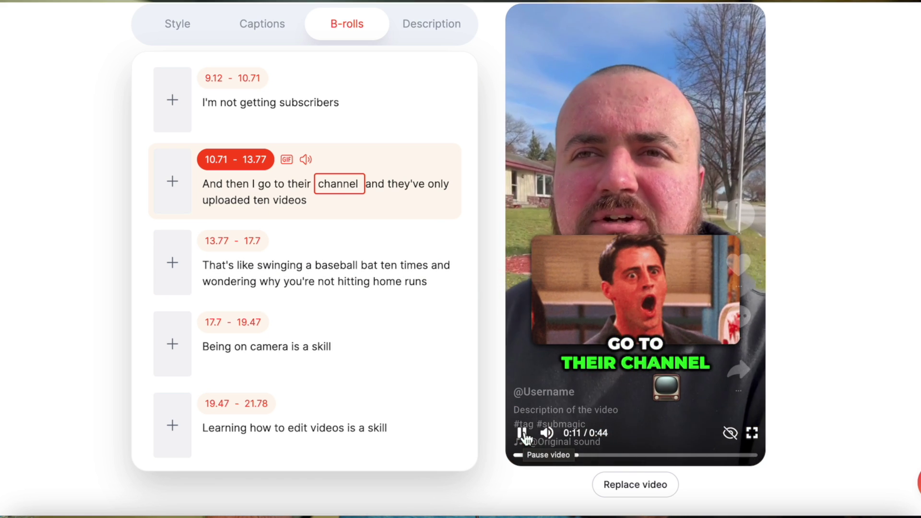
click(523, 434)
scroll(338, 235, up, 1)
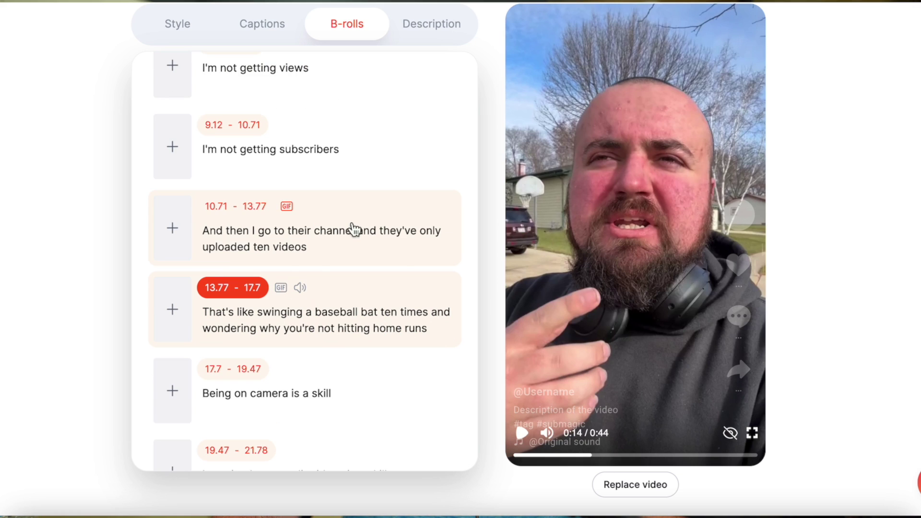
- Set the reaction GIF's timing to start 12.75 and end 14.00
click(353, 228)
click(215, 211)
click(227, 262)
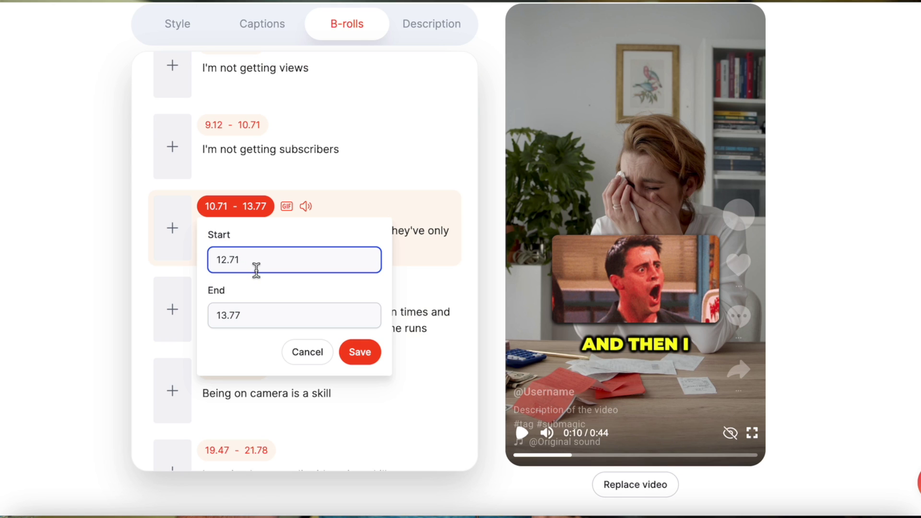
click(234, 317)
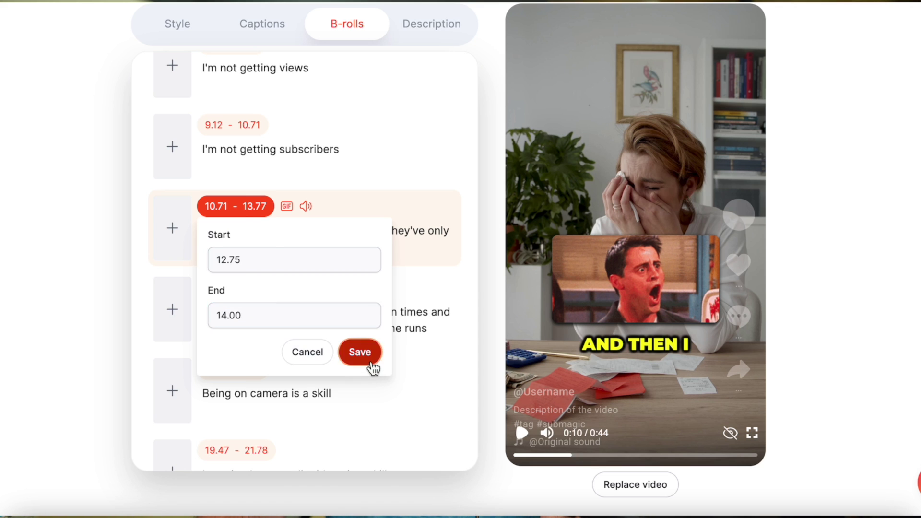
click(363, 355)
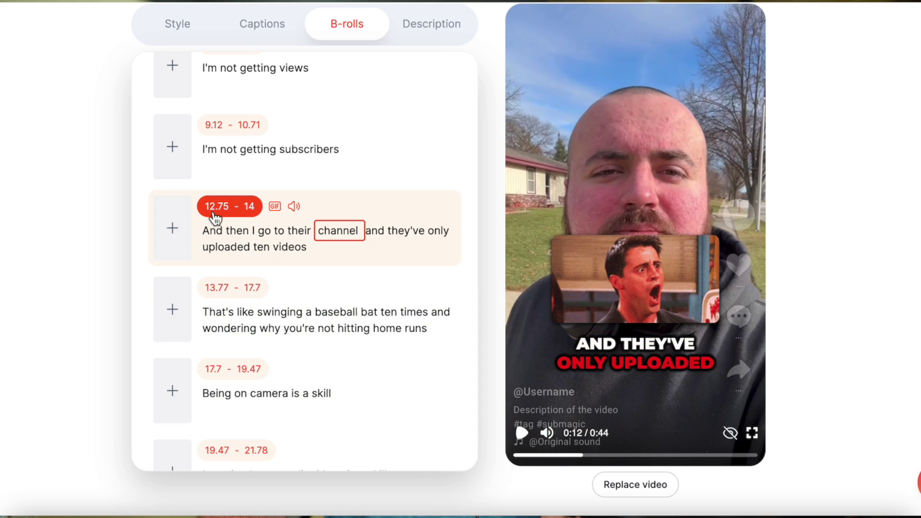
- Replay the preview from 0:09 to verify the new GIF timing
click(563, 455)
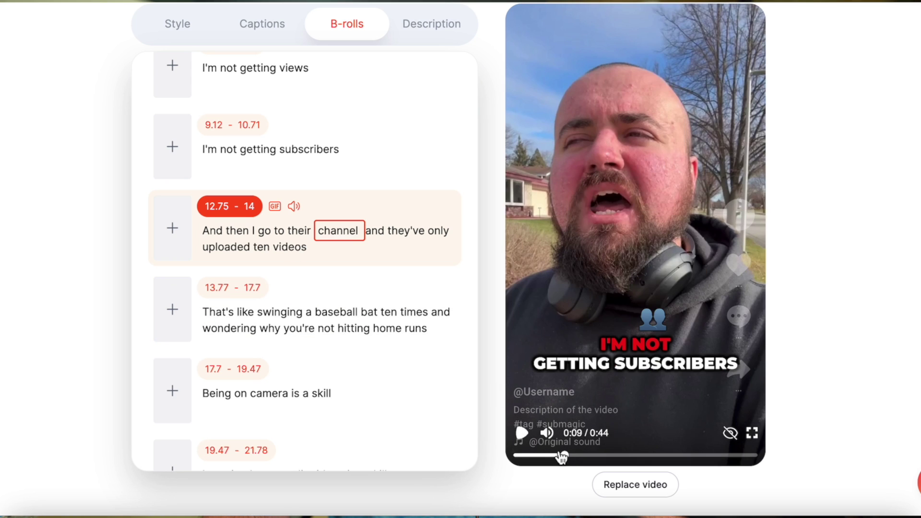
click(522, 434)
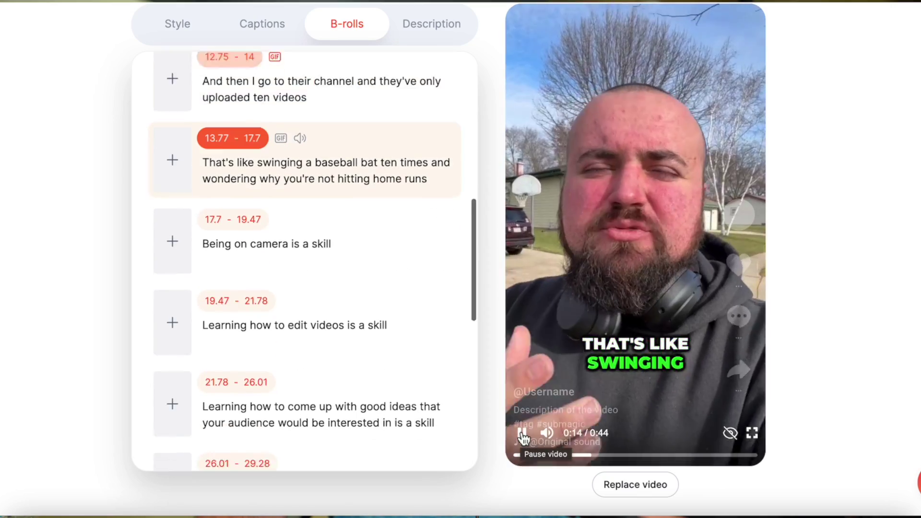
click(521, 434)
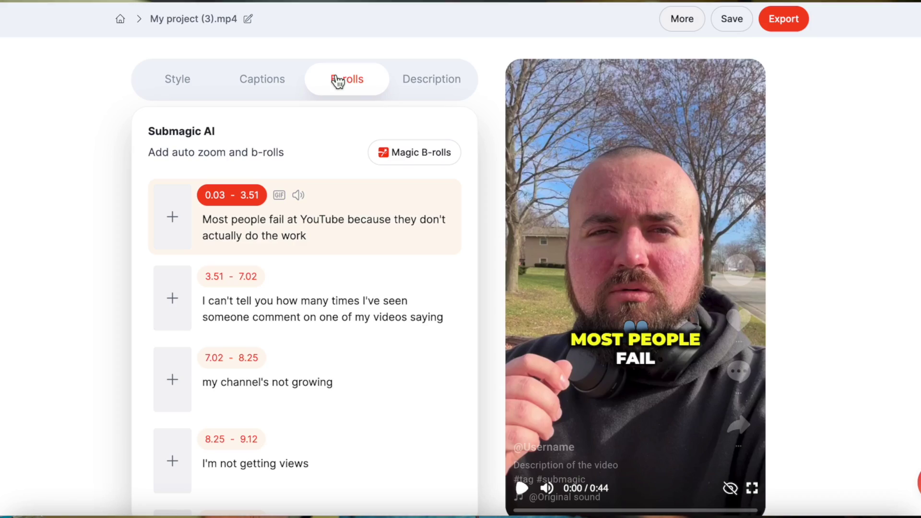
- Show the AI-generated description with hashtags in the Description tab
click(418, 92)
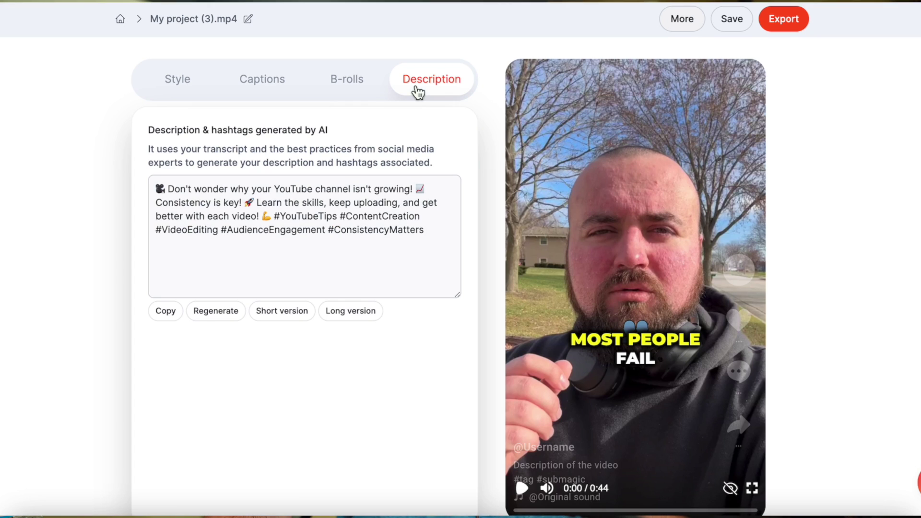